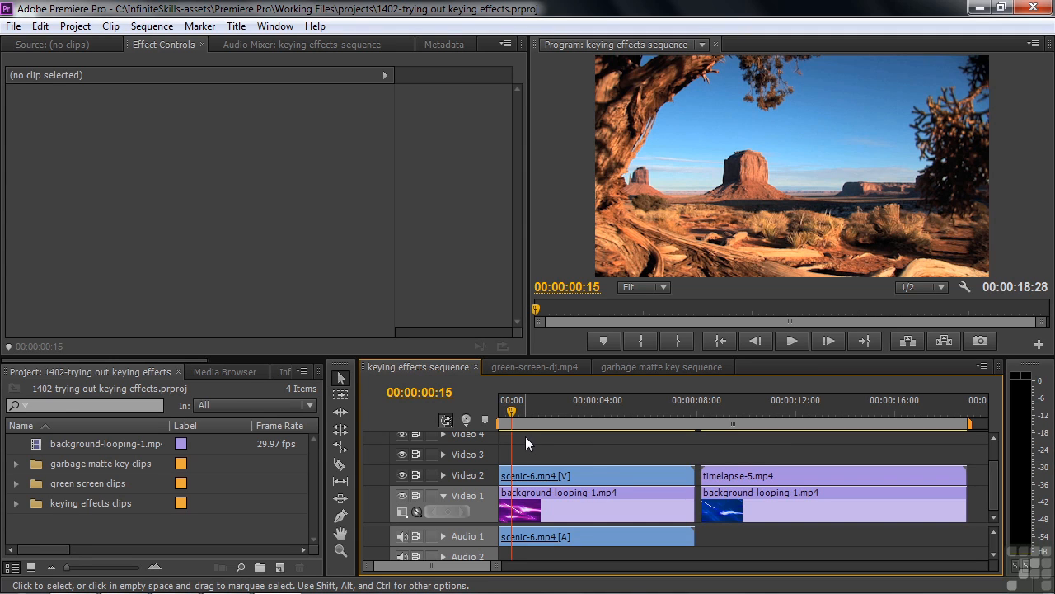
- Apply the Color Key video effect from the Keying group to the scenic-6.mp4 clip on Video 2
left_click(589, 468)
left_click(118, 371)
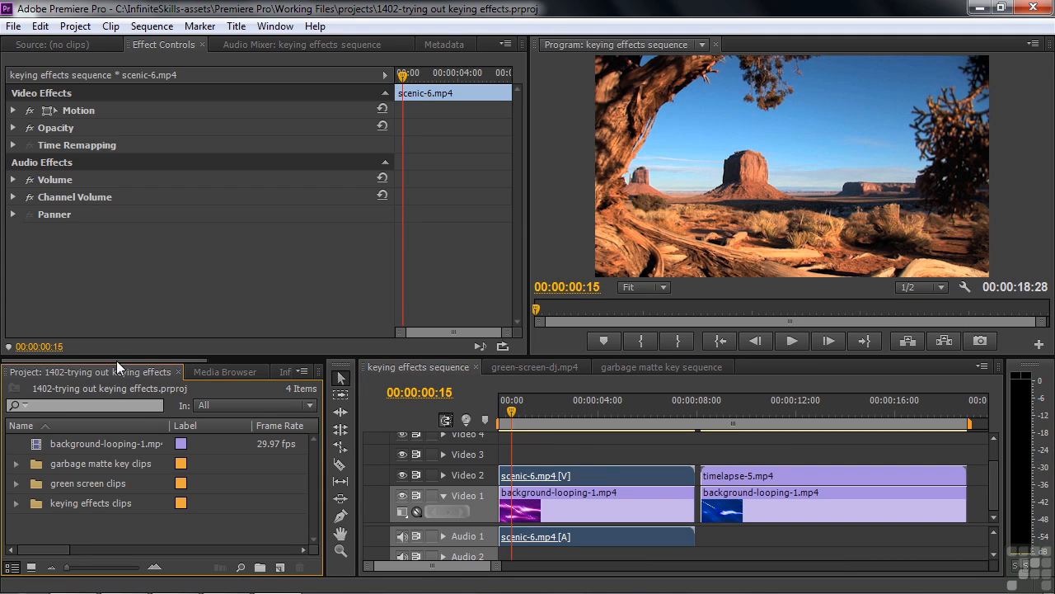
scroll(124, 371, "down", 3)
left_click(162, 373)
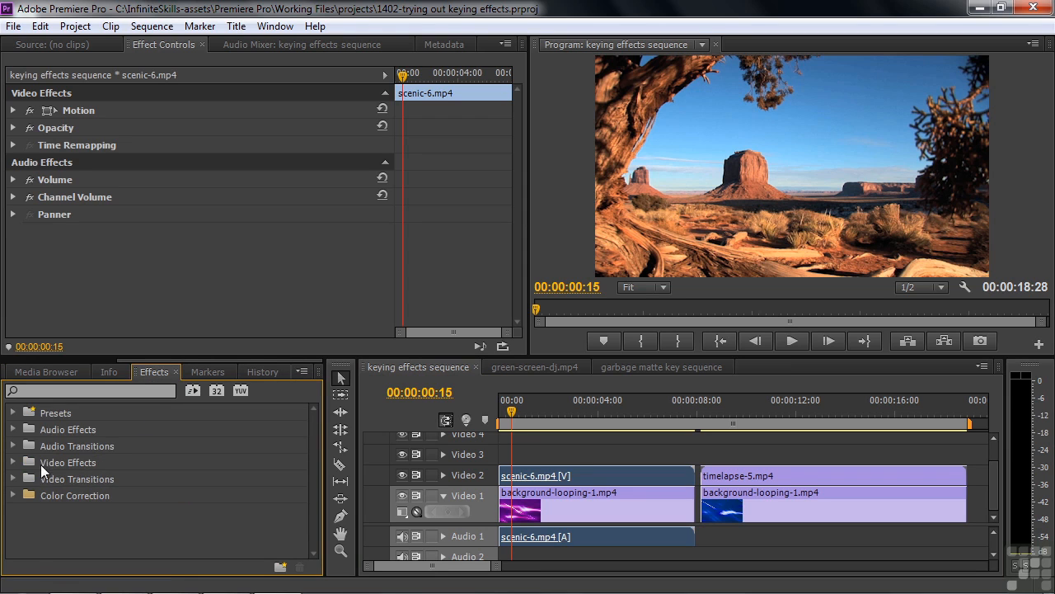
left_click(14, 462)
scroll(305, 450, "down", 7)
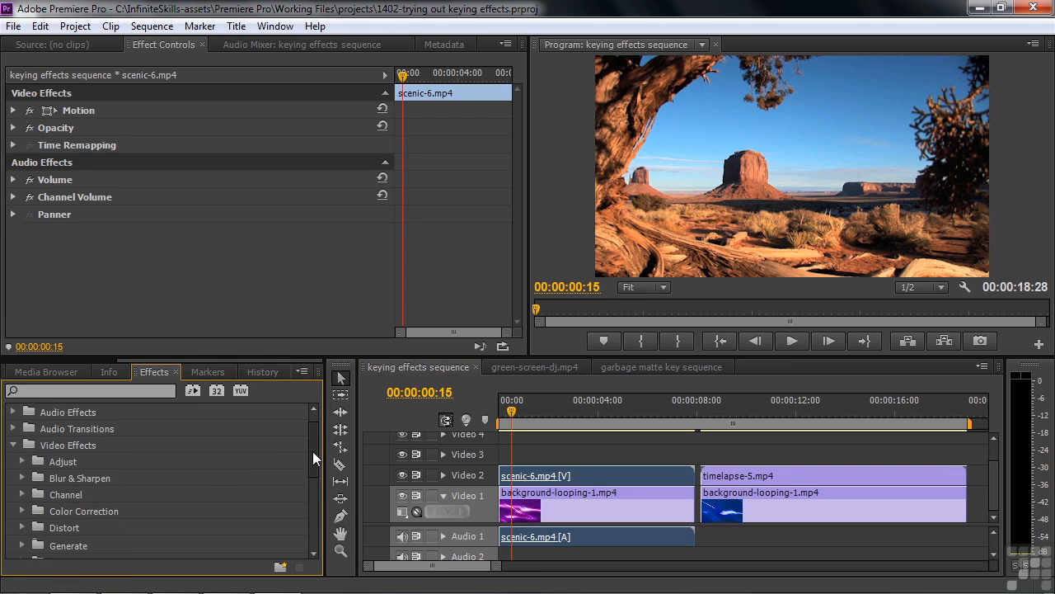
left_click_drag(313, 503, 318, 477)
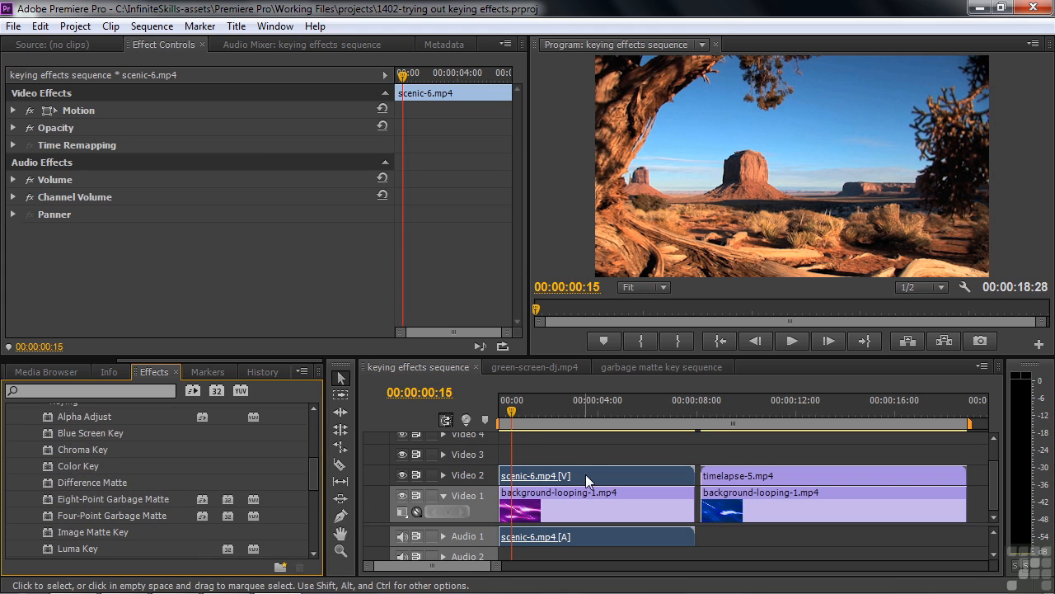
left_click(48, 466)
double_click(47, 466)
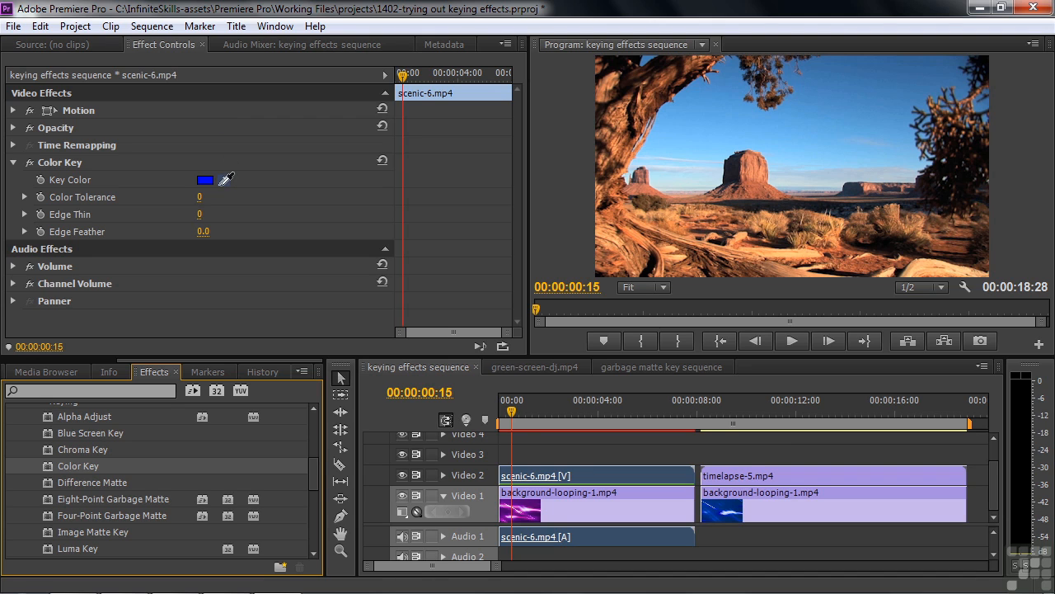
- Sample the blue sky as the Color Key's key color and set Color Tolerance to 161
left_click_drag(225, 179, 822, 129)
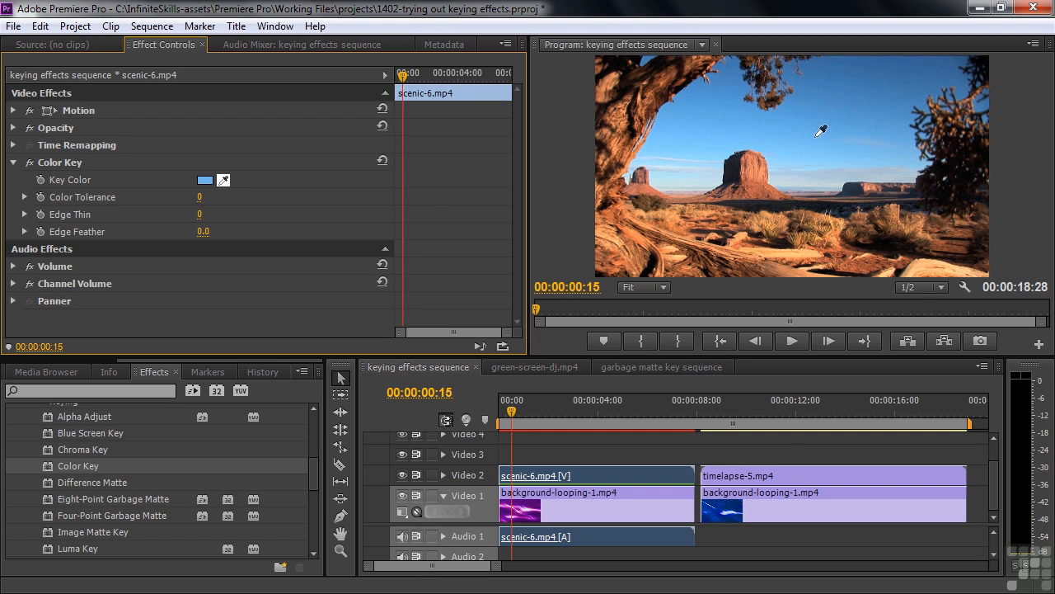
left_click(816, 136)
left_click(26, 196)
left_click(31, 231)
left_click_drag(31, 233, 187, 248)
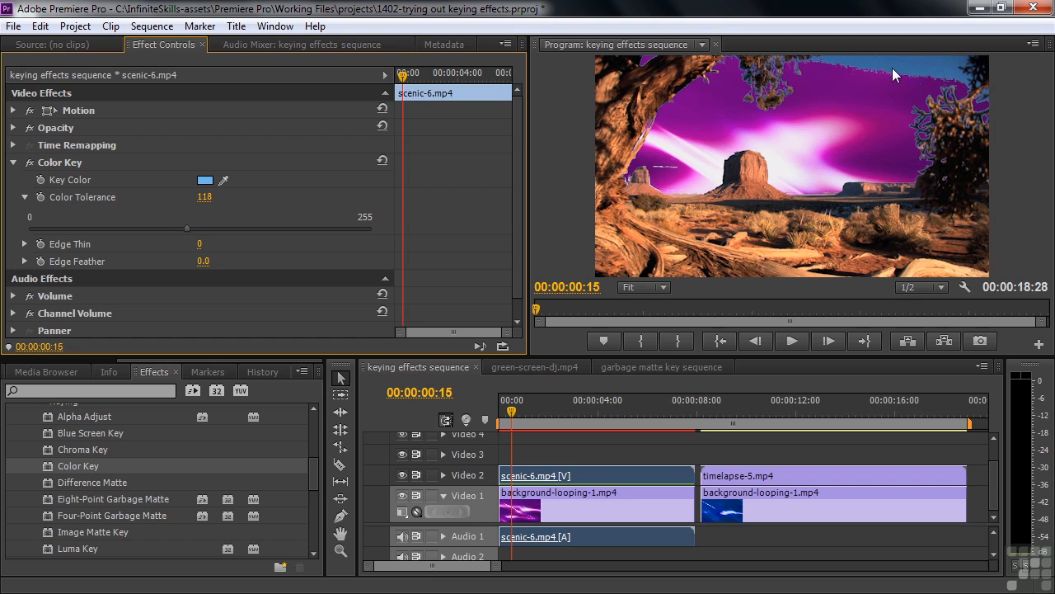
left_click_drag(185, 227, 245, 232)
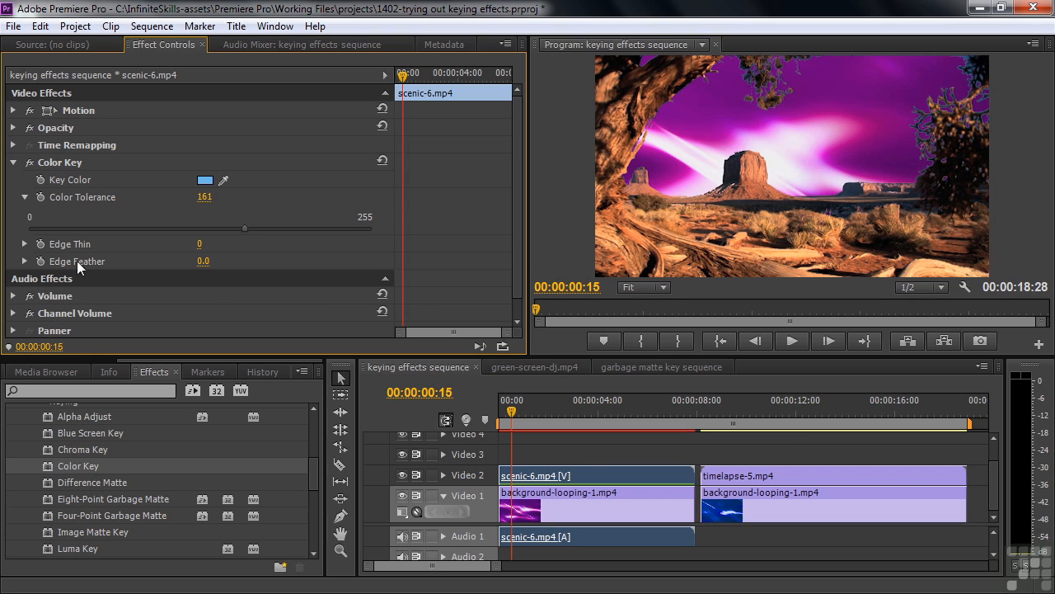
- Try an Edge Thin of -2 on the scenic-6.mp4 Color Key and return it to 0
left_click(24, 244)
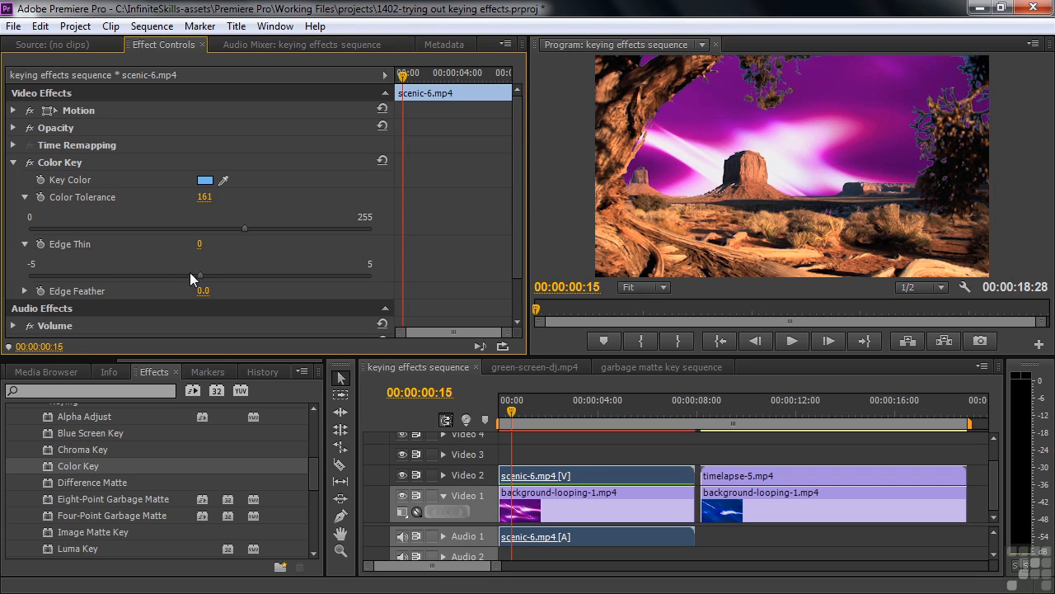
left_click_drag(204, 276, 138, 277)
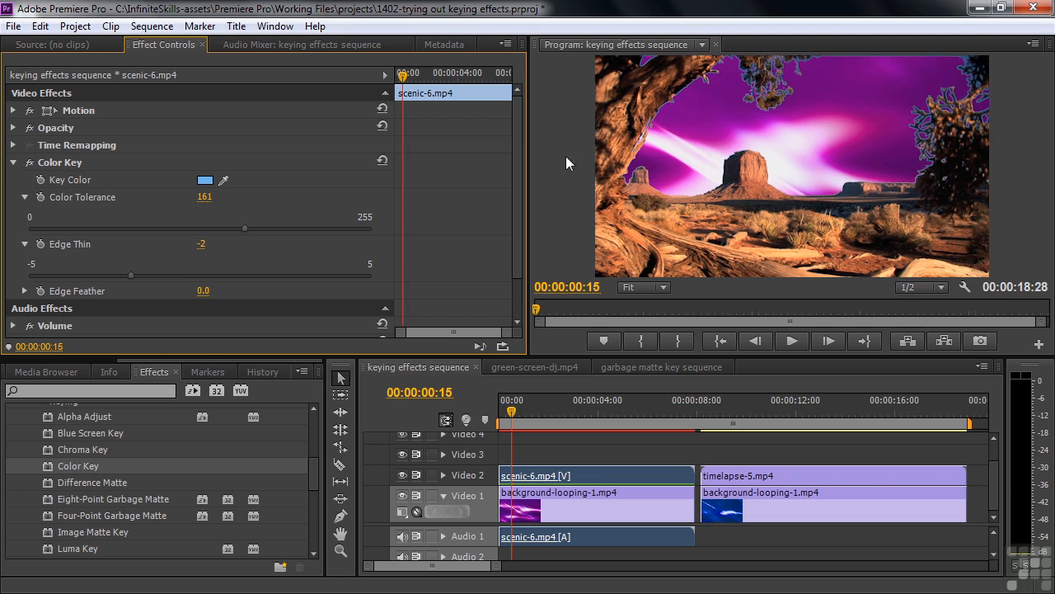
left_click_drag(132, 274, 200, 285)
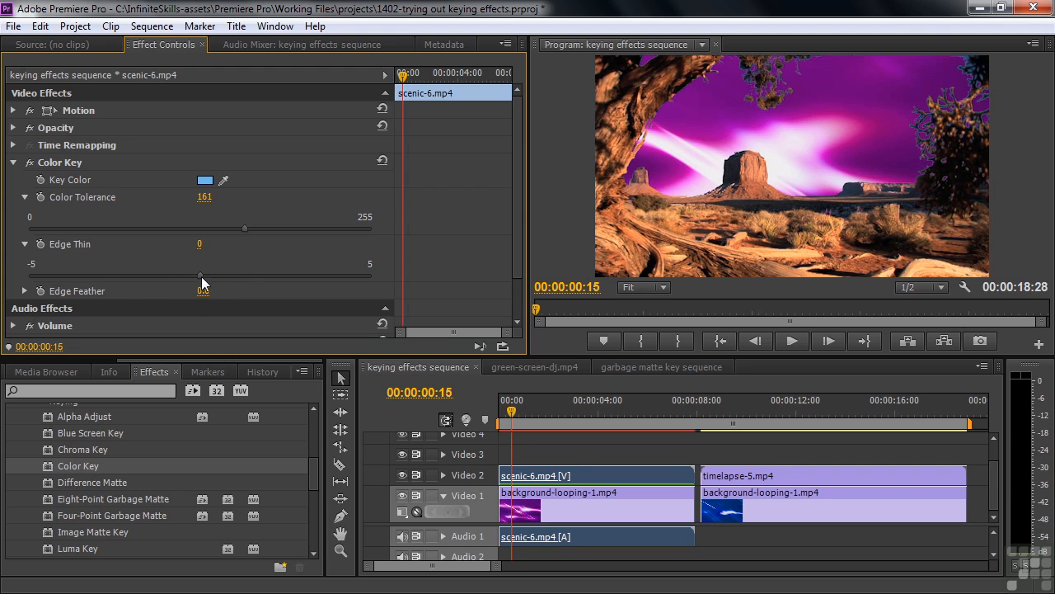
- Set the Color Key's Edge Feather to 2.3 on the scenic-6.mp4 clip
left_click(24, 291)
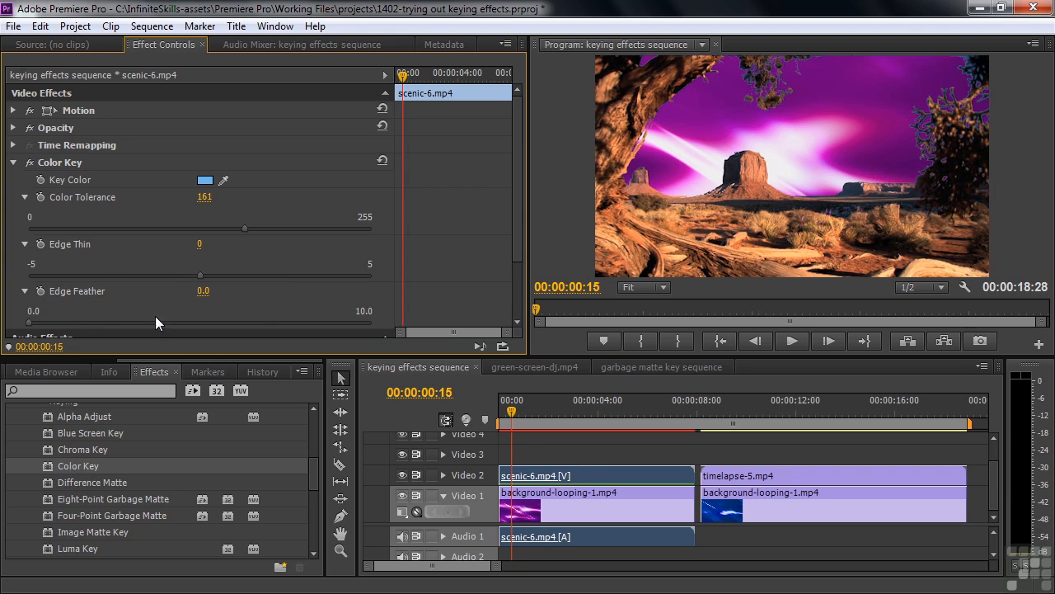
scroll(511, 243, "down", 3)
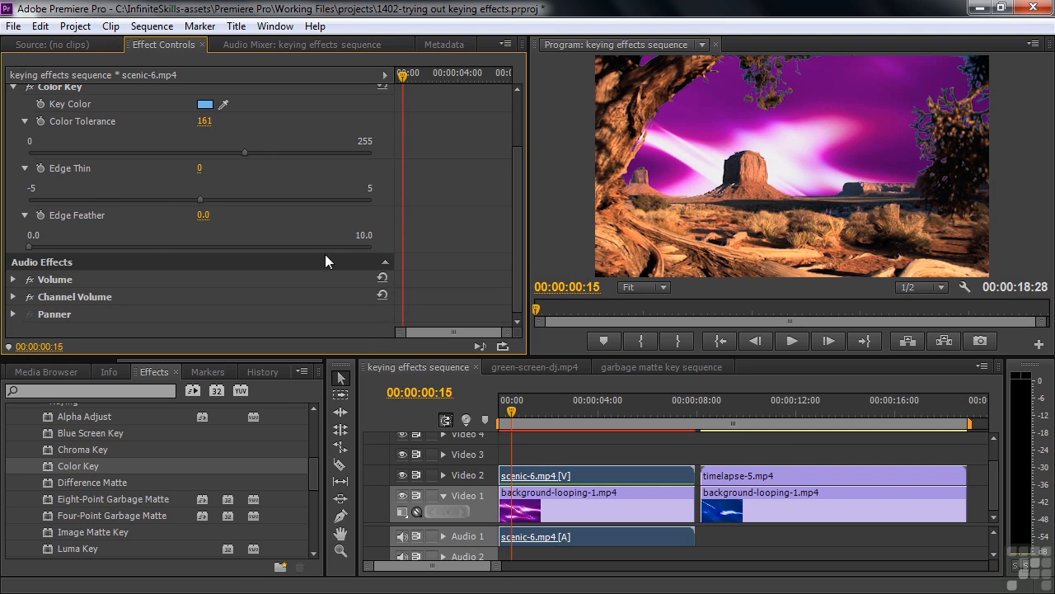
left_click_drag(32, 249, 94, 249)
- Move the playhead to 00:00:11:02 and apply Color Key to the timelapse-5.mp4 clip
left_click(773, 404)
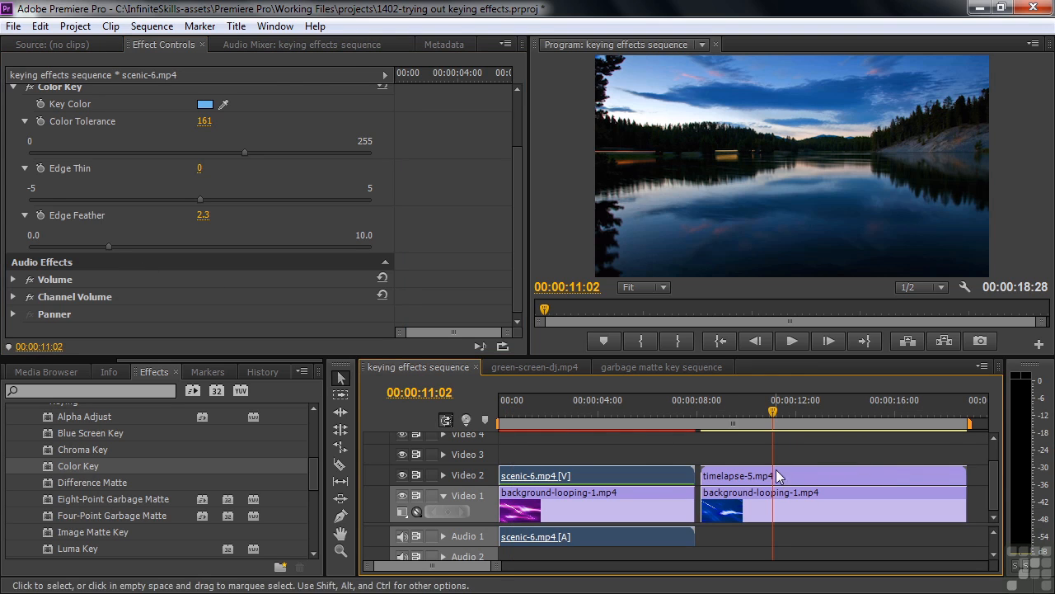
left_click(777, 470)
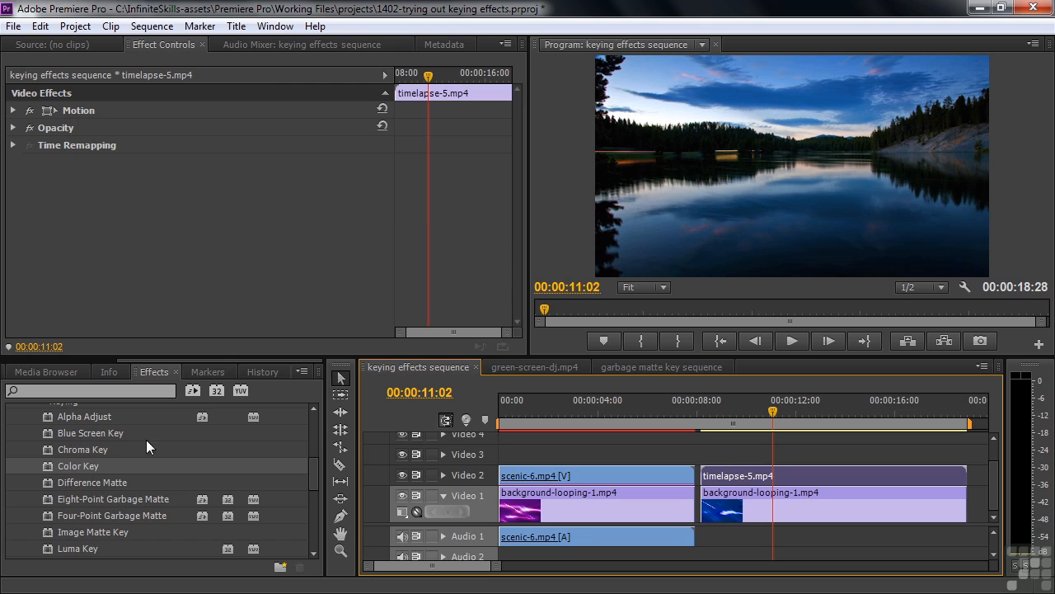
double_click(47, 465)
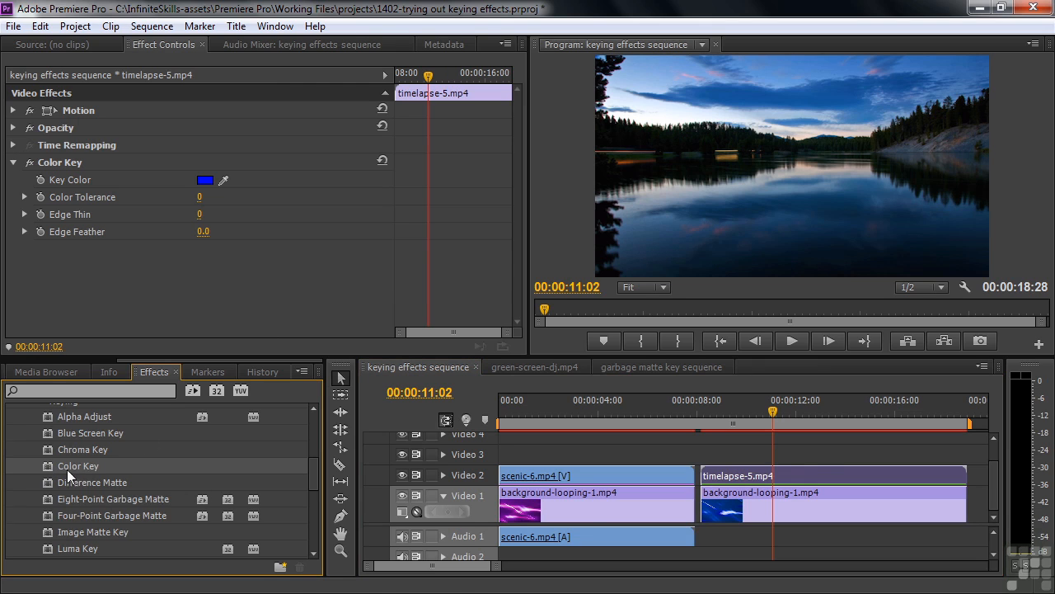
- Sample the timelapse clip's sky as the key color and set Color Tolerance to 167
left_click_drag(224, 179, 653, 69)
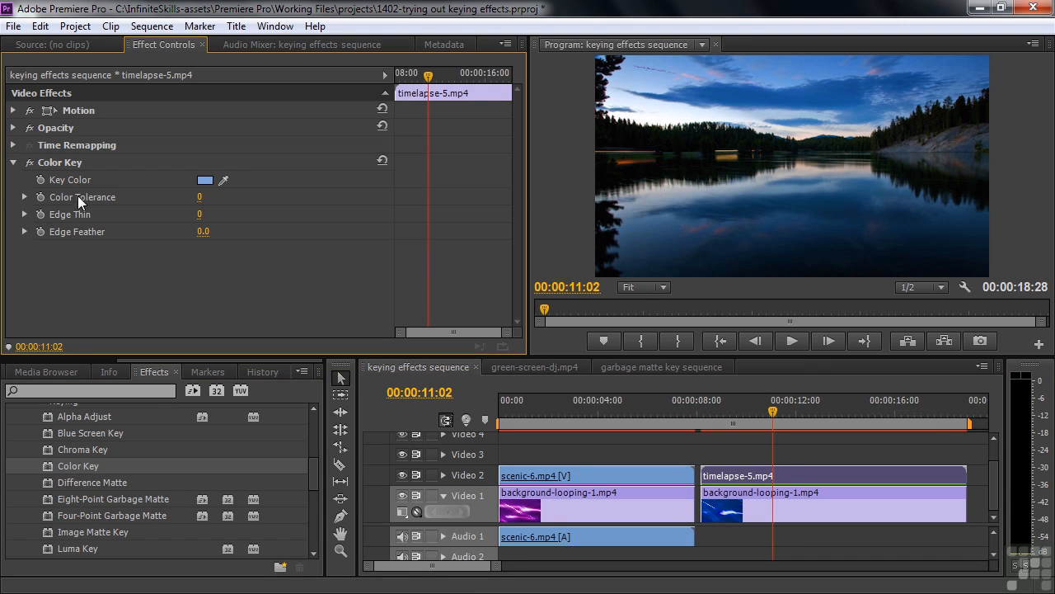
left_click(25, 196)
left_click_drag(29, 228, 252, 237)
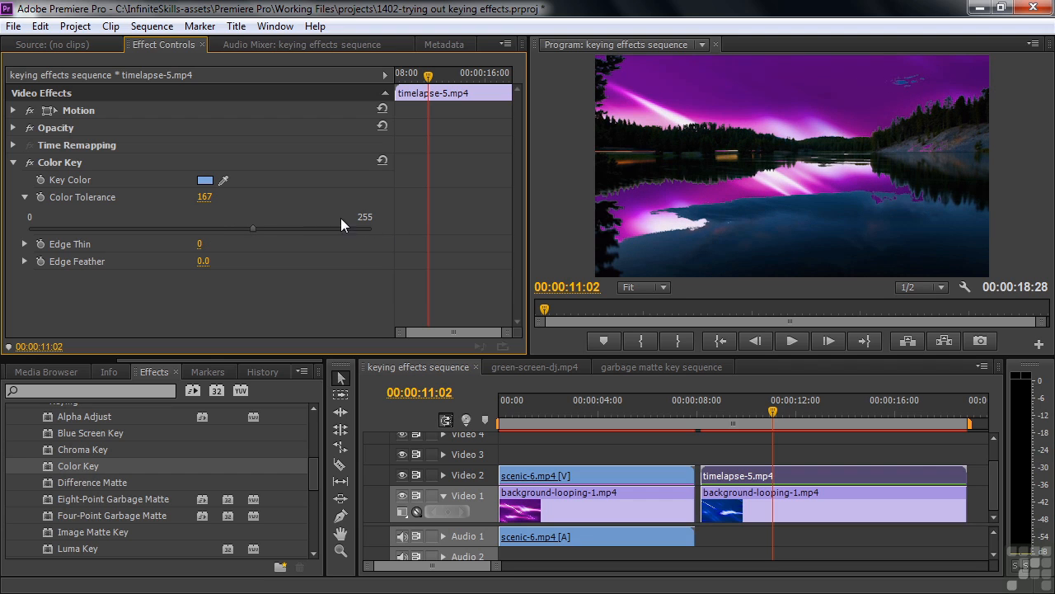
- Try keying the dark lake water with a Color Tolerance of 25, and delete Color Key from the timelapse-5.mp4 clip
left_click_drag(233, 175, 813, 209)
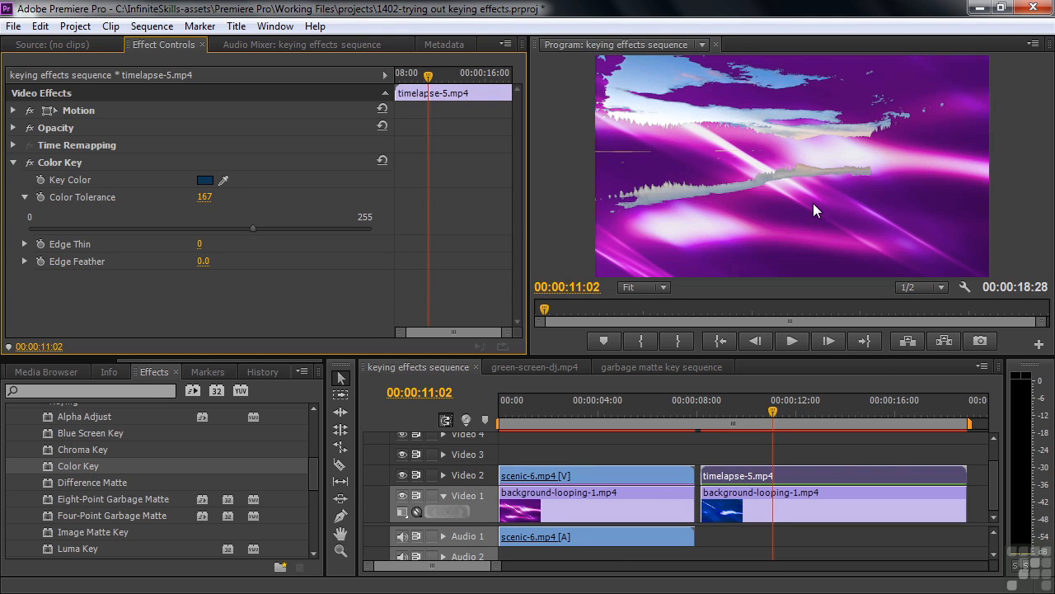
left_click_drag(254, 228, 65, 251)
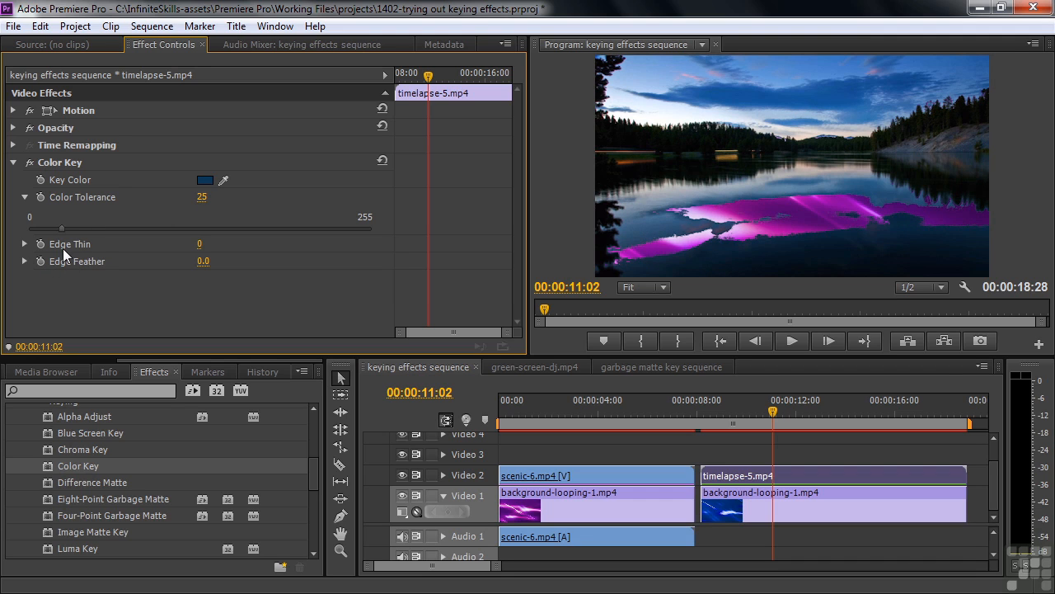
left_click(45, 163)
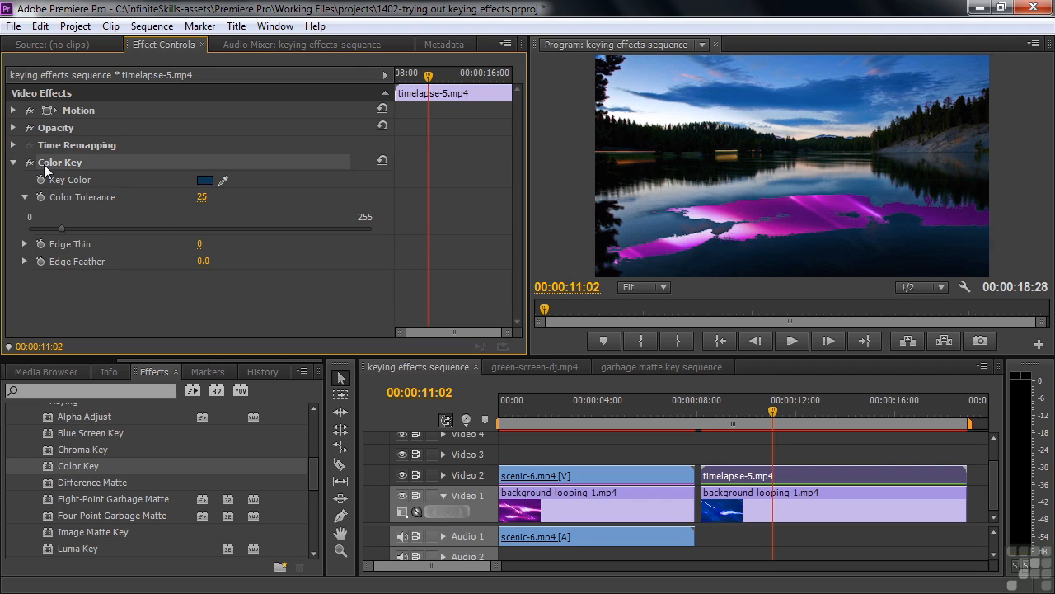
key("Delete")
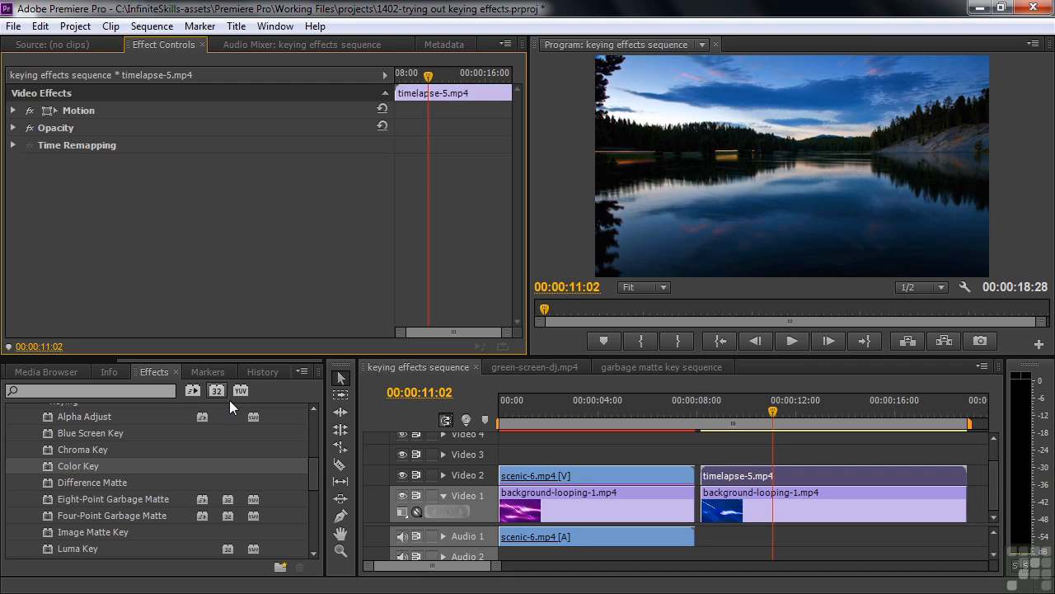
- Apply the Luma Key effect to the timelapse-5.mp4 clip and set its Threshold to 9.6%
left_click_drag(315, 464, 316, 492)
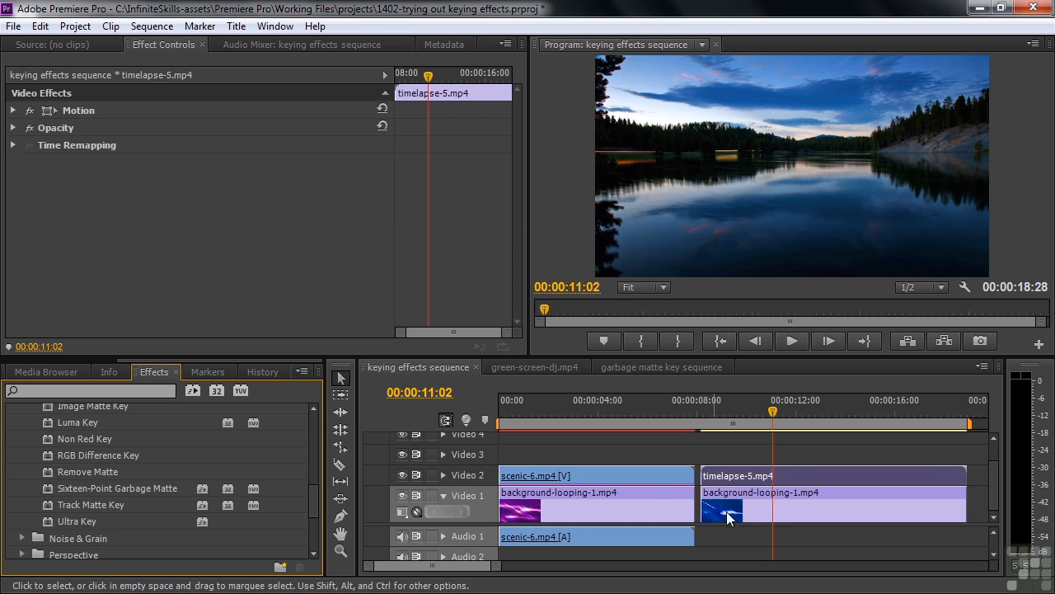
double_click(49, 424)
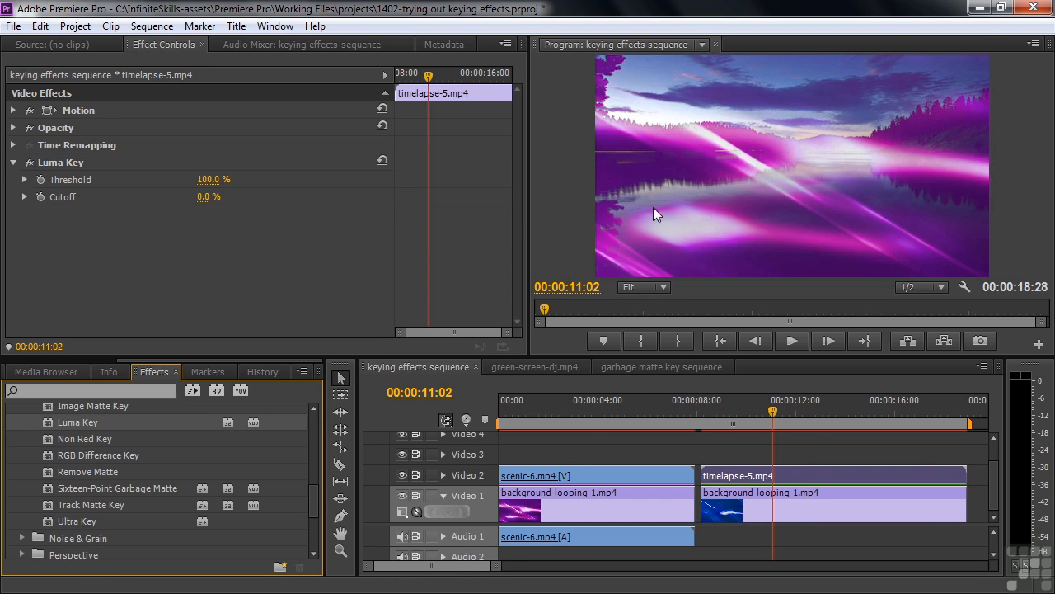
left_click(24, 179)
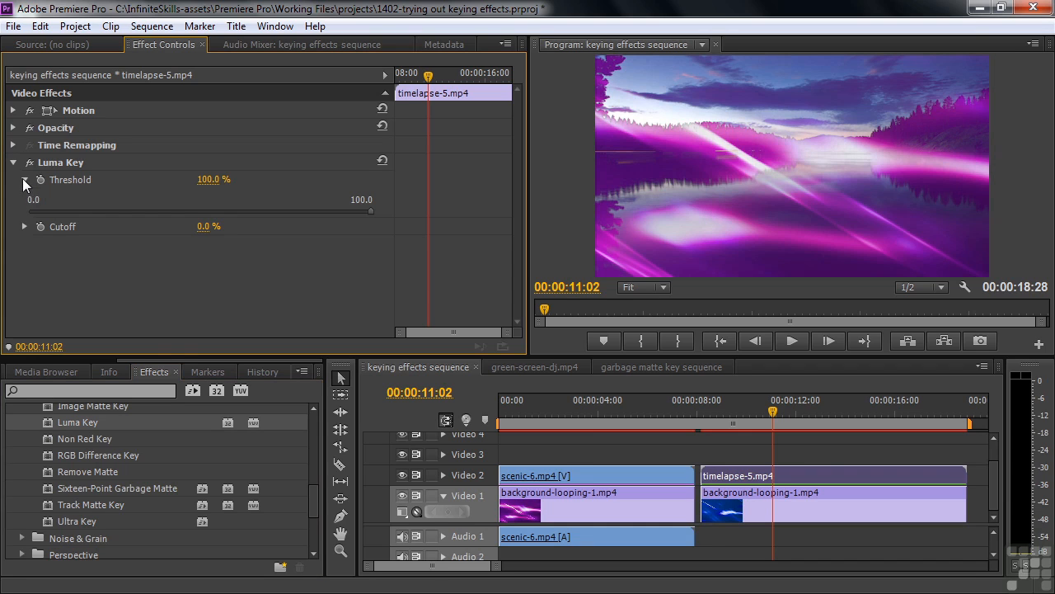
left_click(25, 226)
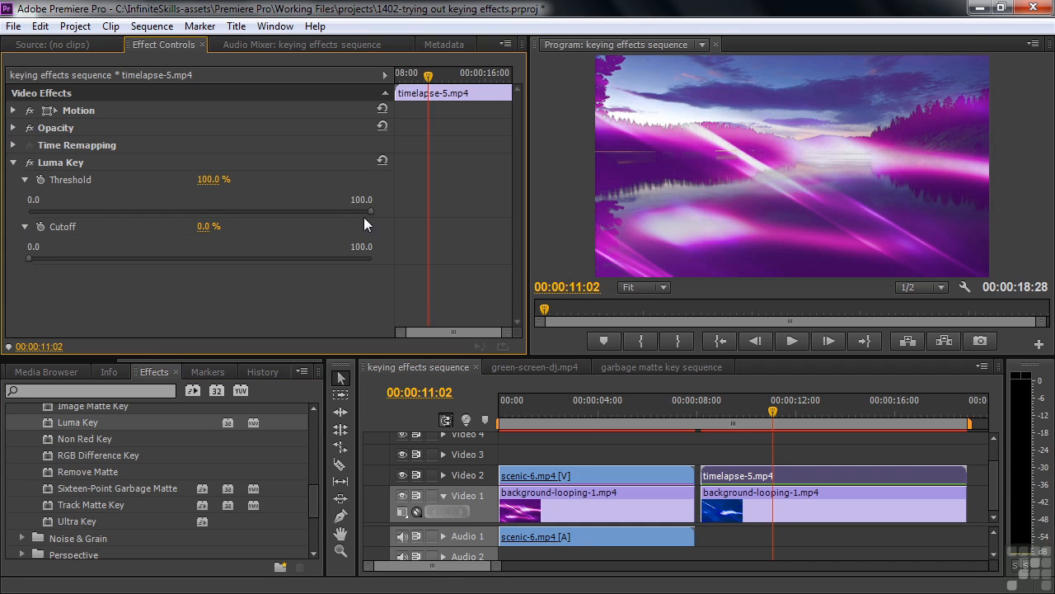
left_click_drag(372, 212, 65, 225)
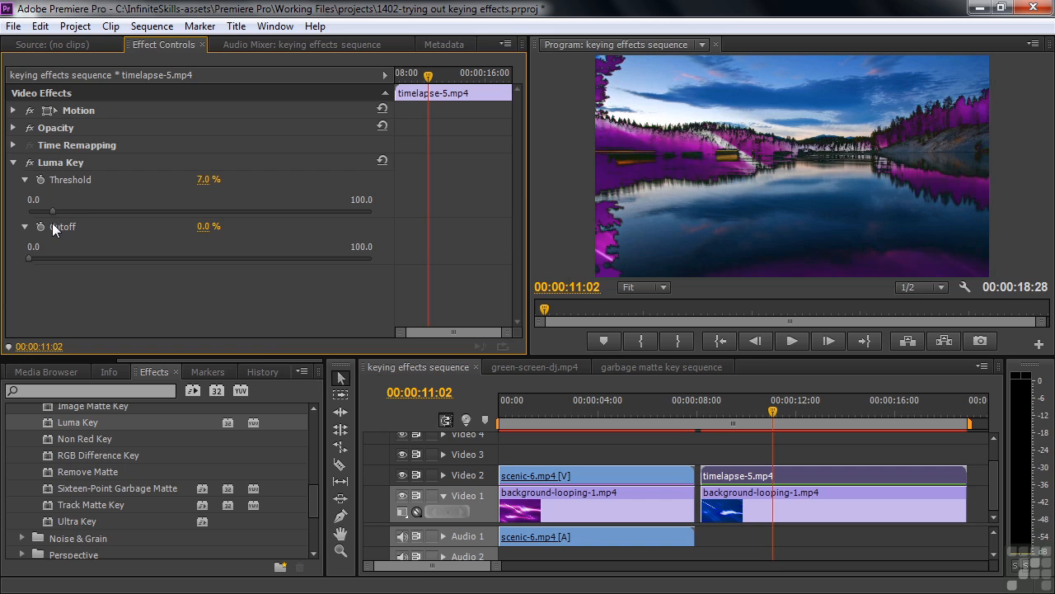
left_click_drag(59, 227, 61, 228)
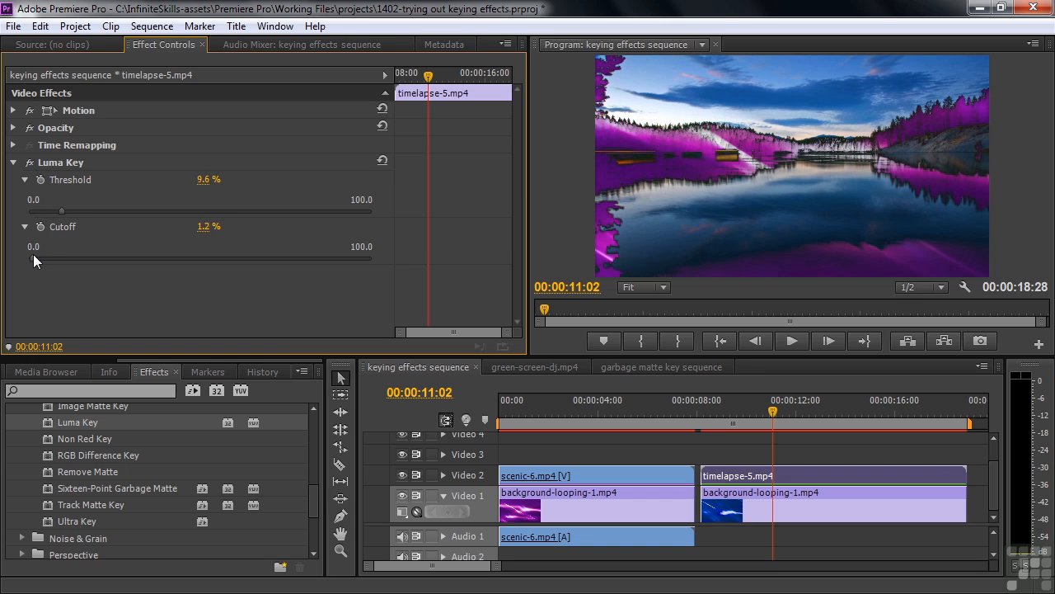
- Try Luma Key Cutoffs of 5.3% and 8.2%, adjust to Threshold 8.9% and Cutoff 1.9%, and delete the effect from timelapse-5.mp4
left_click_drag(38, 255, 44, 269)
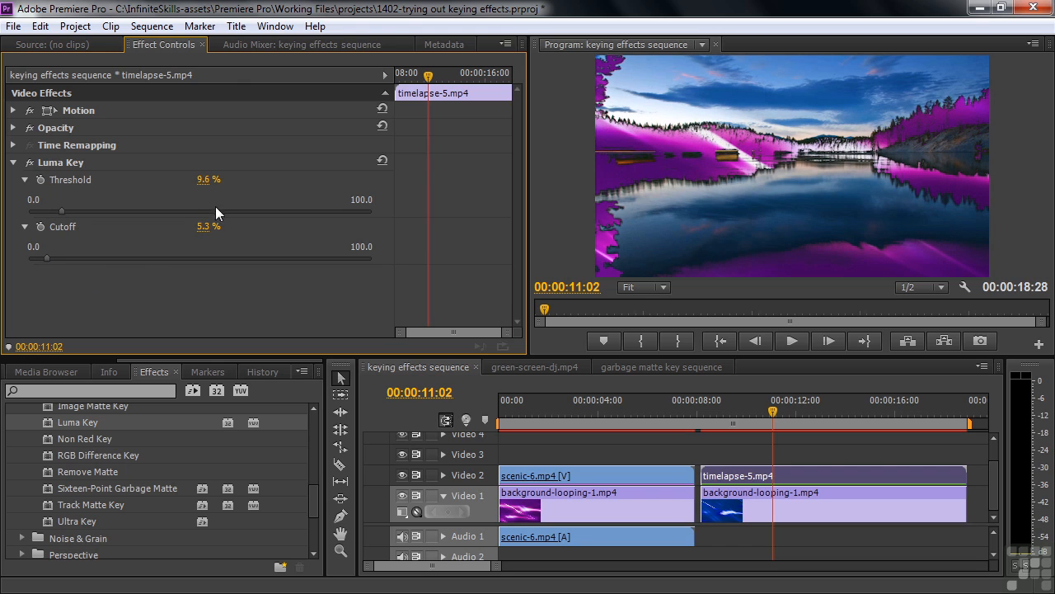
mouse_move(50, 256)
left_mouse_down()
mouse_move(67, 266)
mouse_move(50, 261)
mouse_move(55, 270)
left_mouse_up()
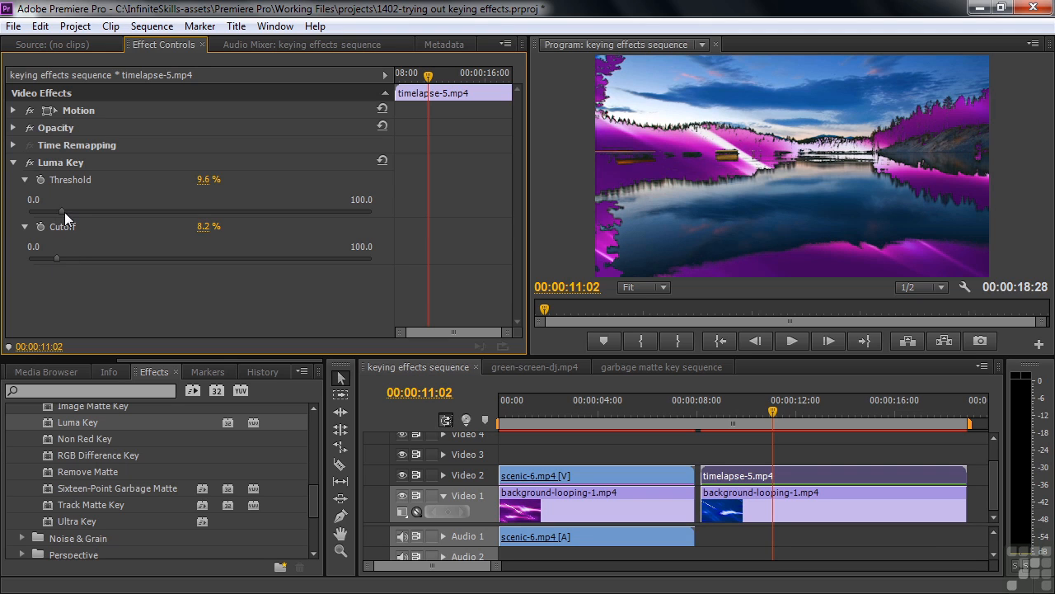
mouse_move(62, 211)
left_mouse_down()
mouse_move(28, 209)
mouse_move(59, 210)
left_mouse_up()
left_click_drag(66, 259, 36, 255)
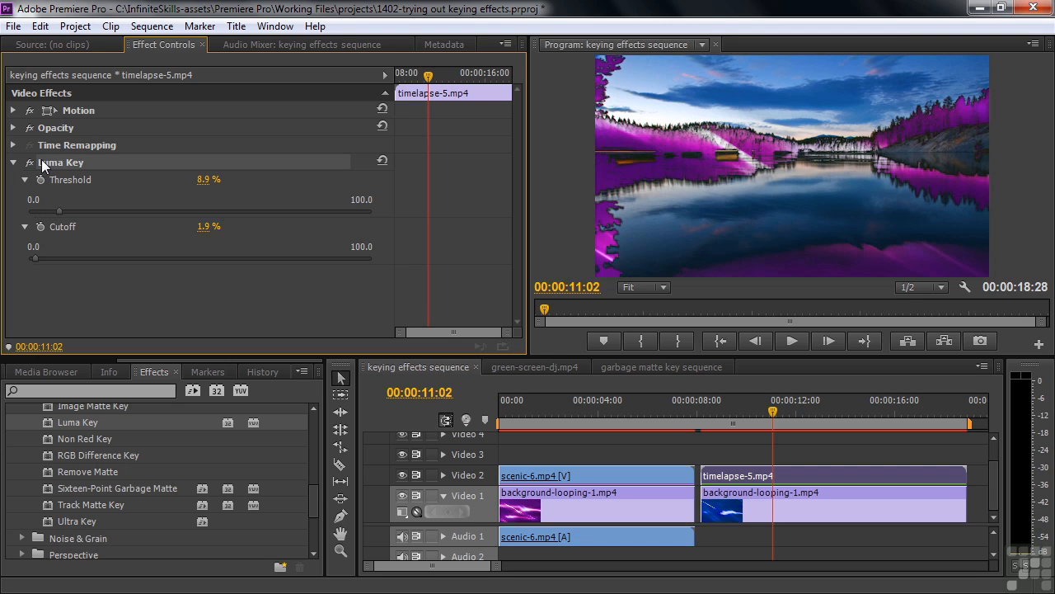
key("Delete")
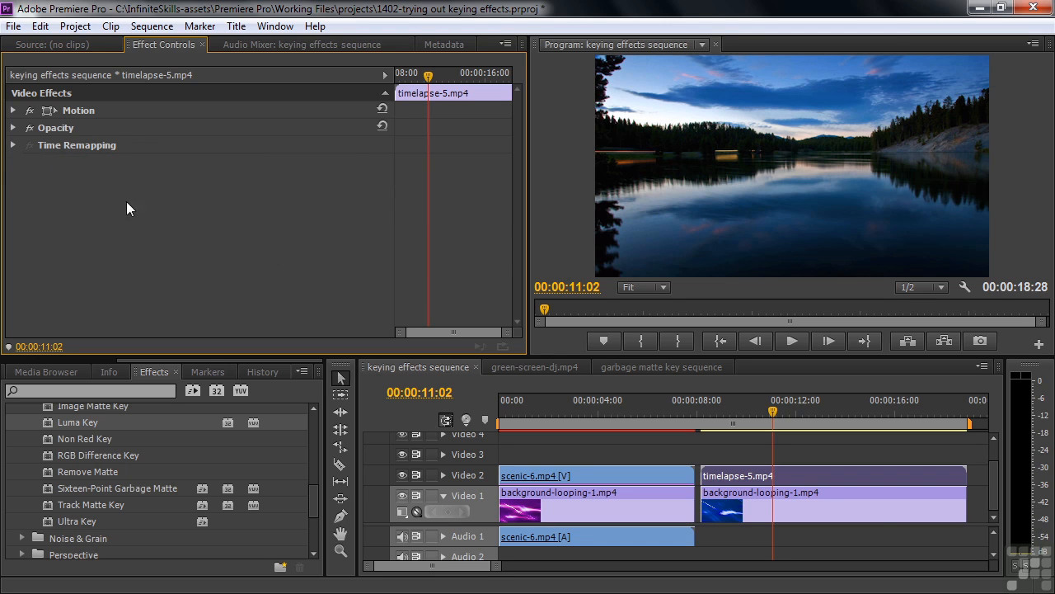
- Open the green-screen-dj.mp4 sequence and apply the Color Key effect to its green-screen-dj.mp4 clip
left_click(532, 367)
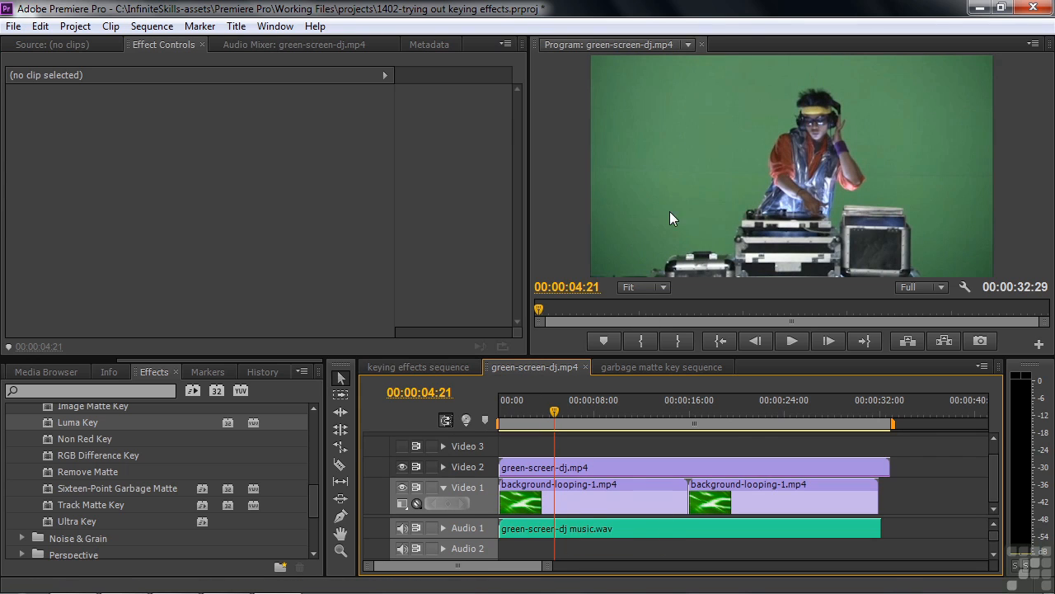
left_click(561, 467)
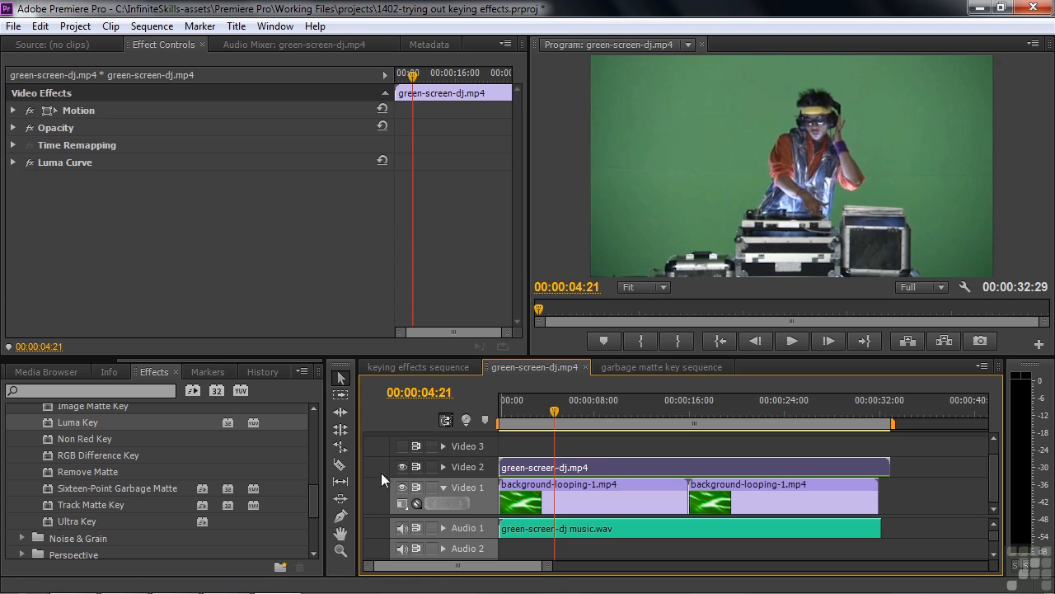
left_click_drag(312, 503, 315, 468)
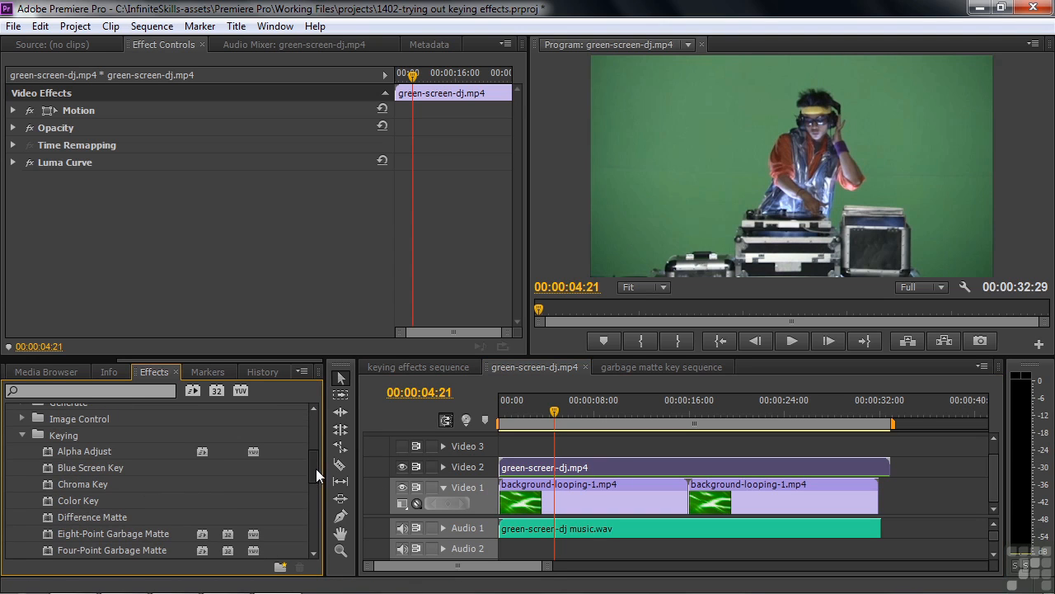
double_click(48, 499)
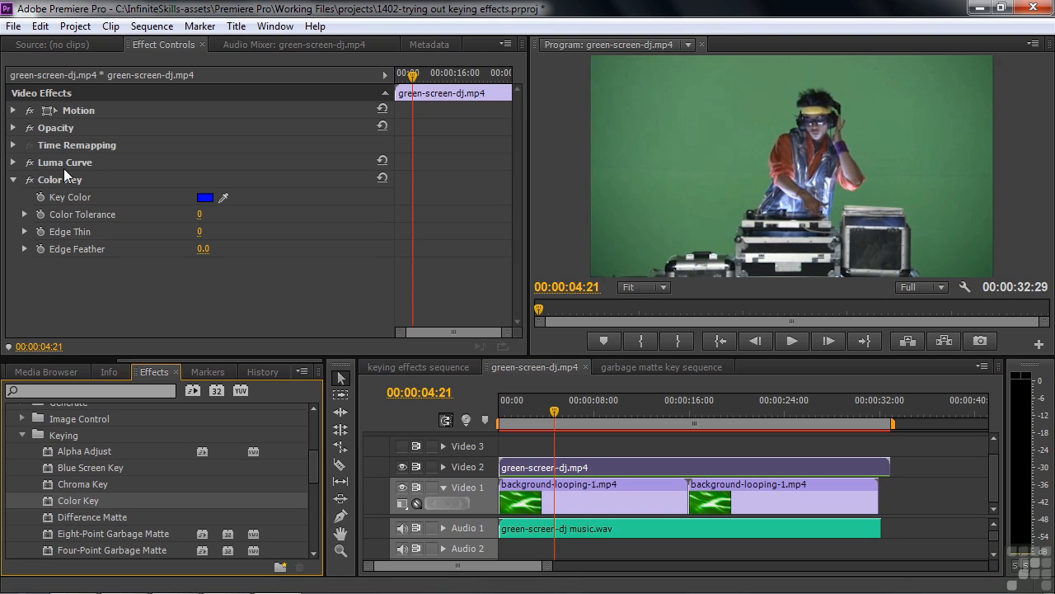
left_click(14, 179)
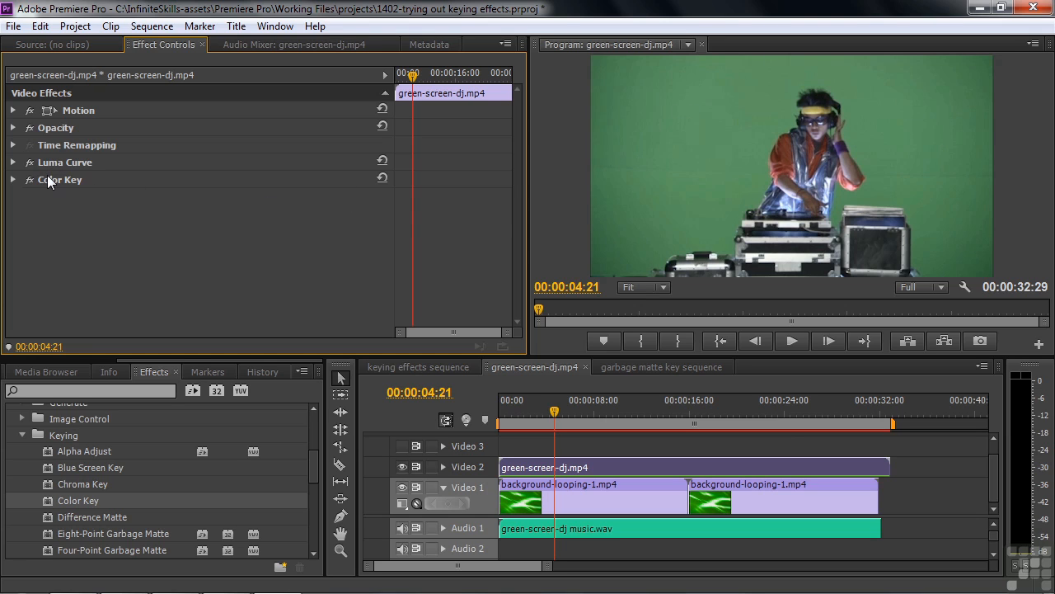
- Reorder the DJ clip's effects so Color Key comes before Luma Curve, and compare the picture with Luma Curve off and on
left_click_drag(45, 164, 45, 190)
left_click(31, 180)
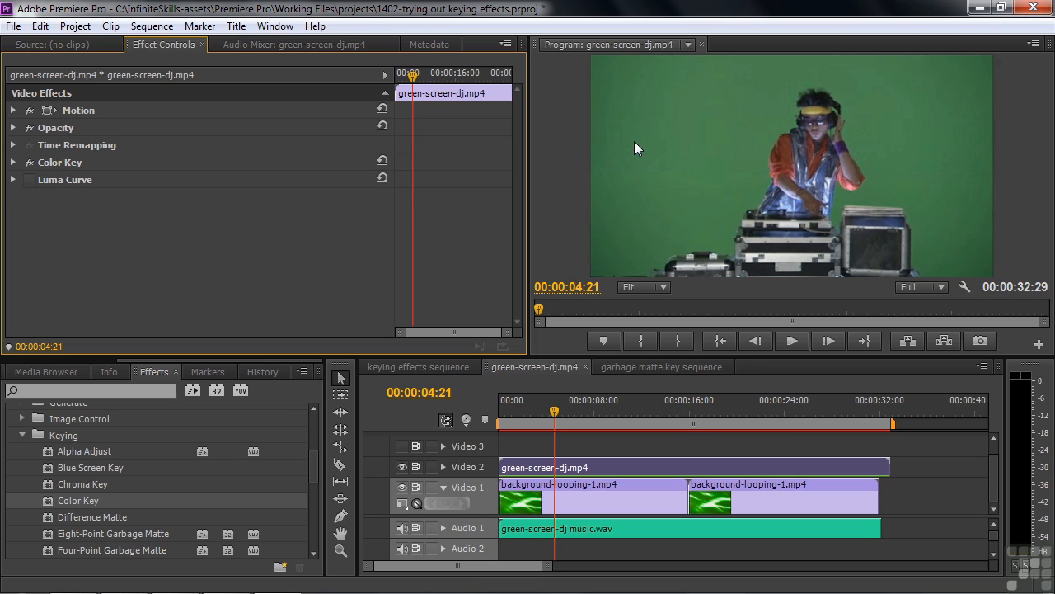
left_click(30, 180)
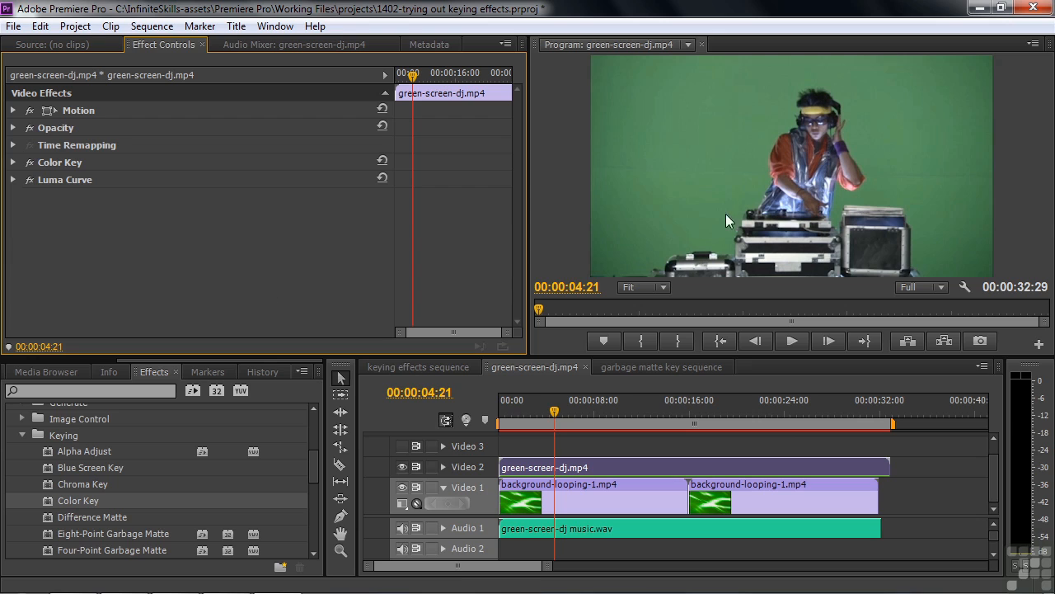
- Sample the green backdrop beside the DJ as Color Key's key color and raise Color Tolerance to 34
left_click(13, 163)
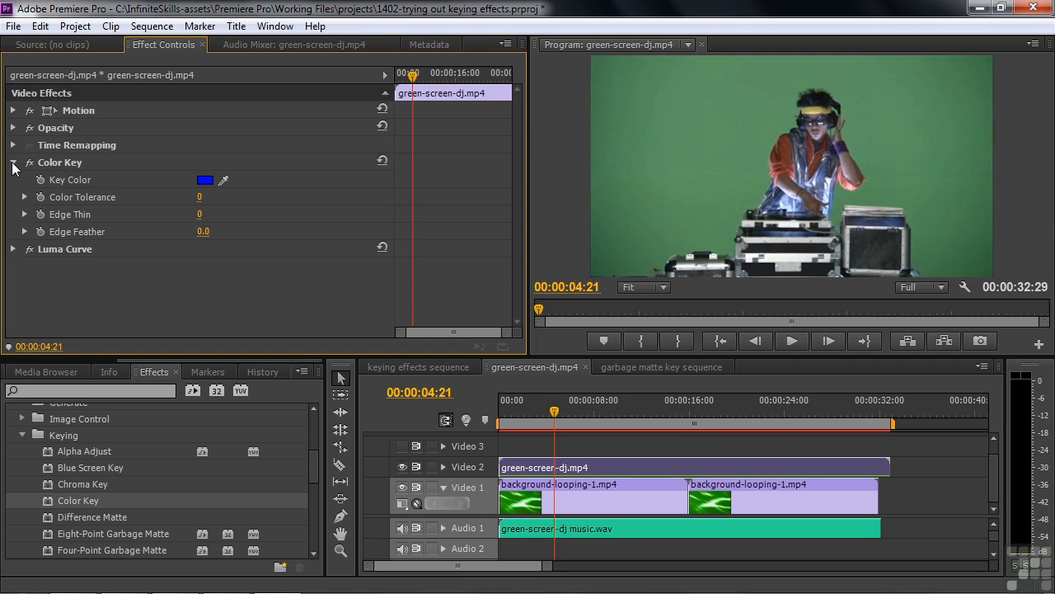
left_click(225, 181)
left_click_drag(229, 178, 609, 261)
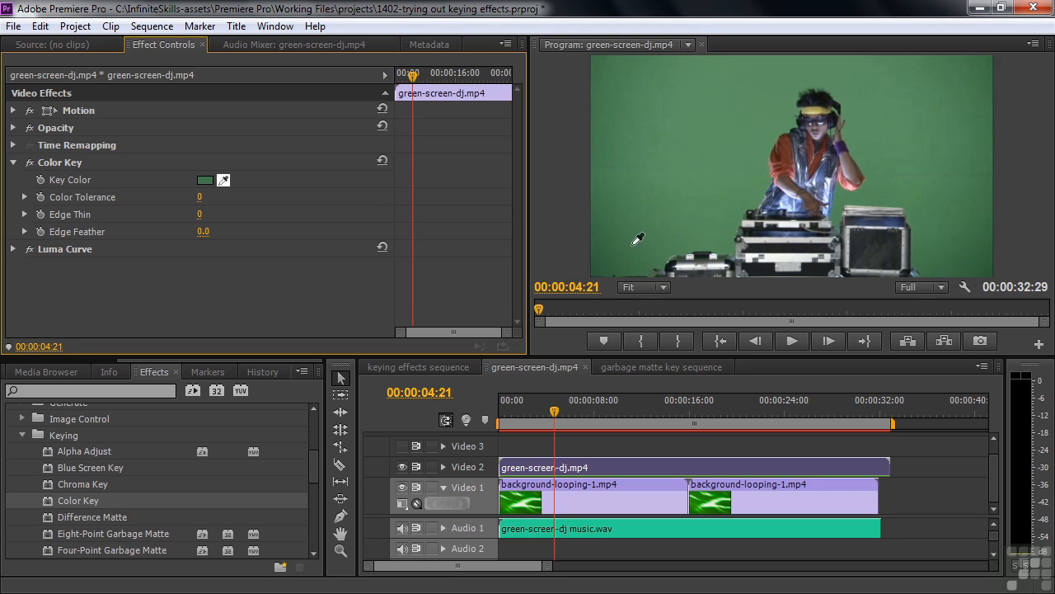
left_click(629, 244)
left_click(25, 197)
left_click_drag(31, 229, 46, 234)
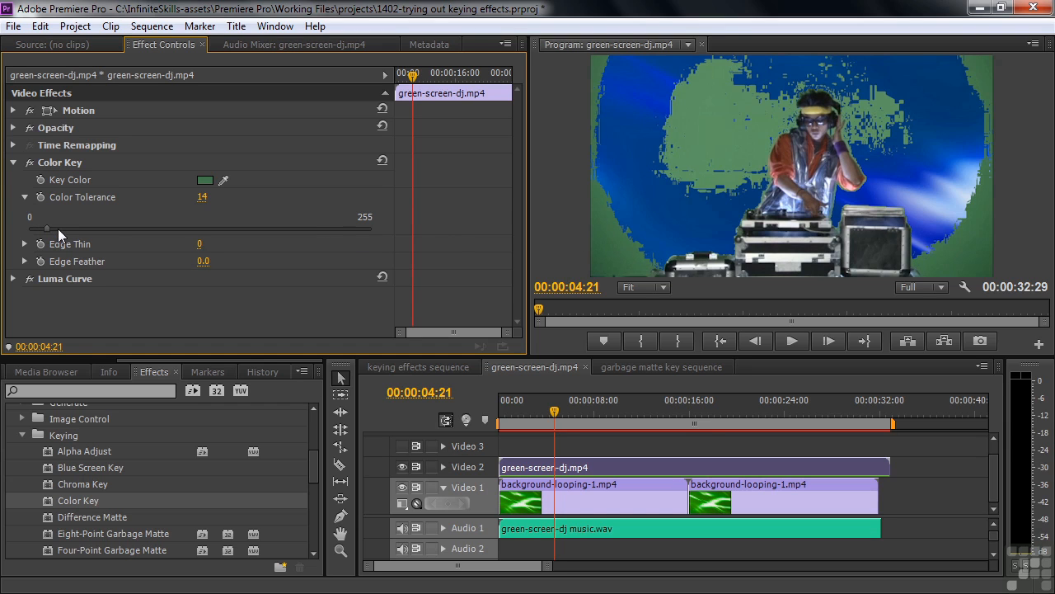
left_click_drag(47, 228, 74, 251)
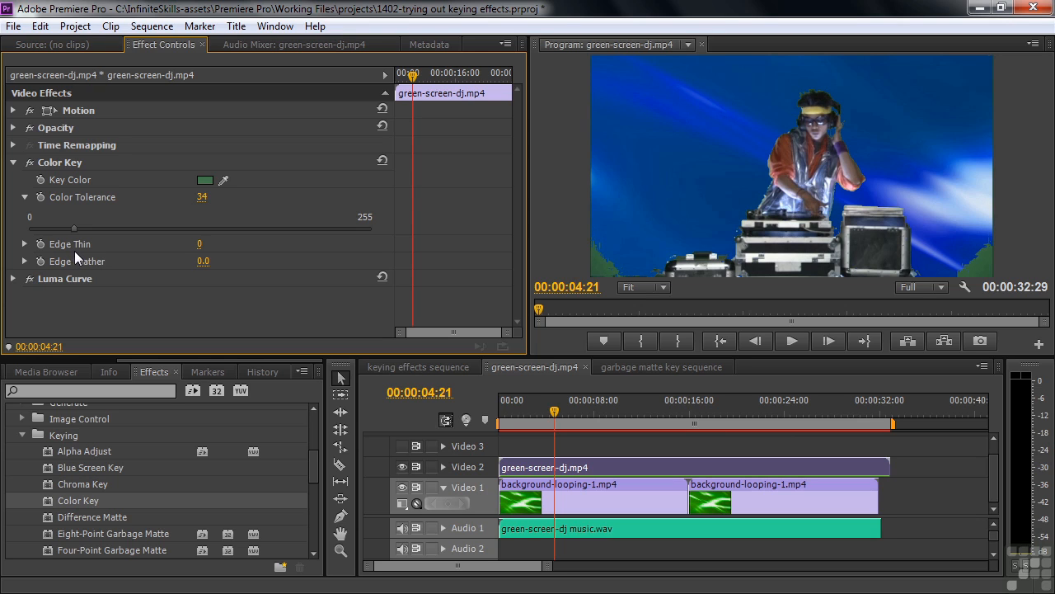
- Try adjusting Color Key's Edge Thin, return it to 0, and set Edge Feather to 2.1
left_click(25, 244)
mouse_move(199, 275)
left_mouse_down()
mouse_move(168, 272)
mouse_move(337, 286)
mouse_move(184, 284)
left_mouse_up()
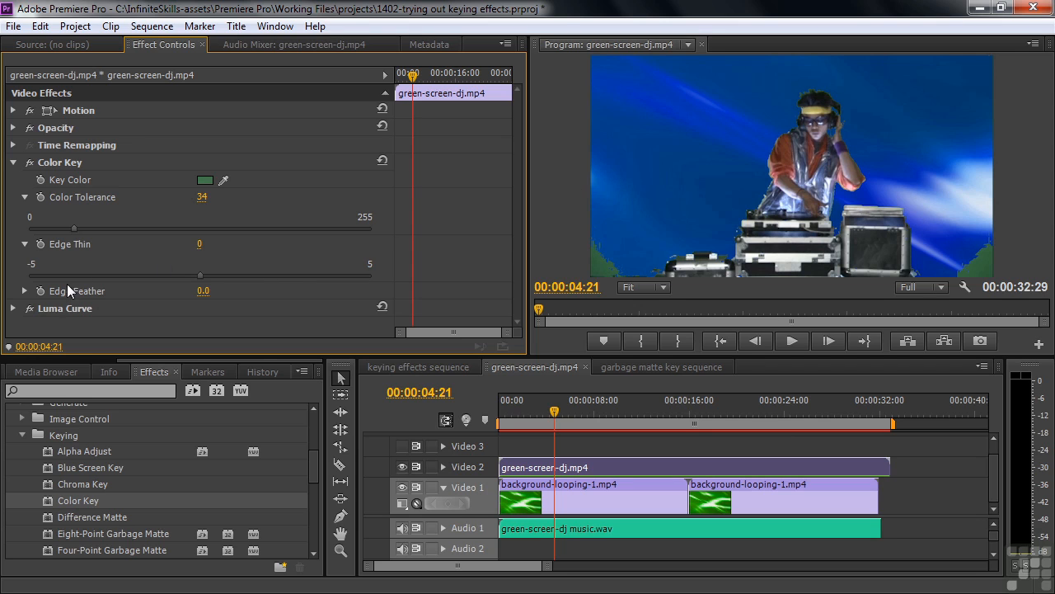
left_click(25, 291)
left_click_drag(30, 321, 99, 319)
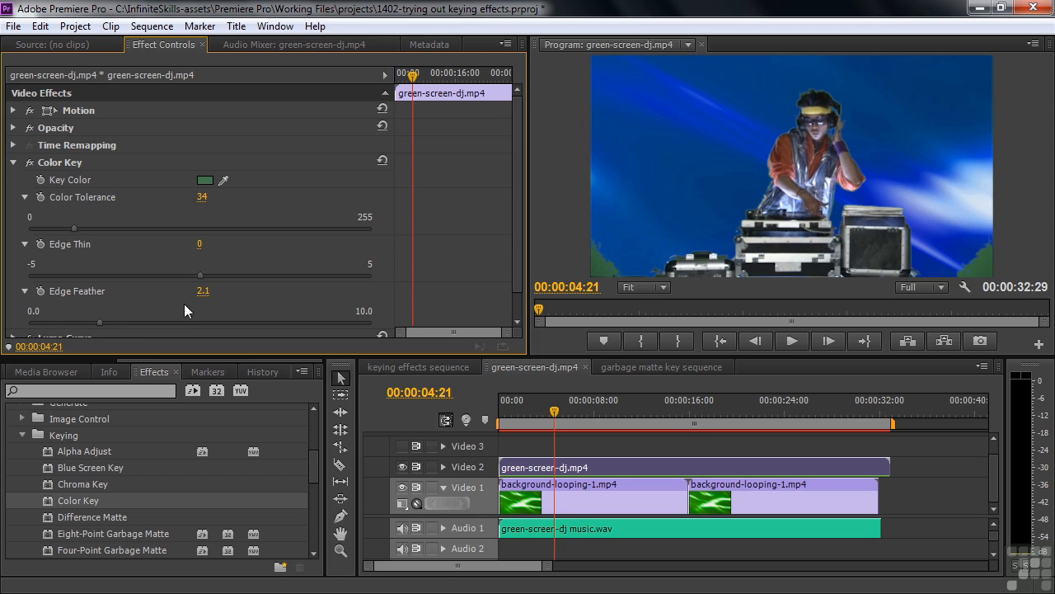
left_click(13, 163)
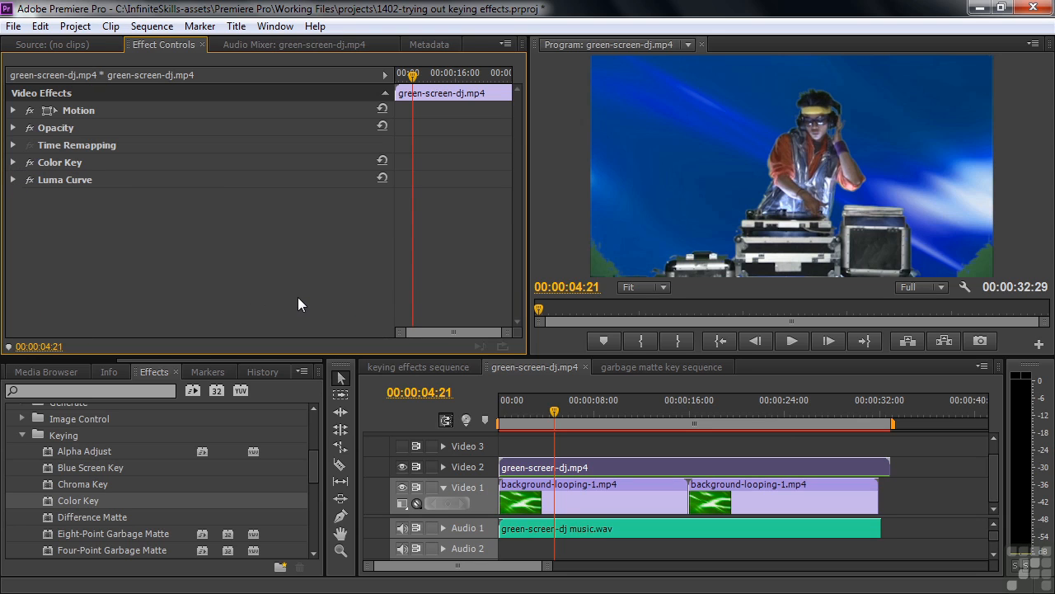
- Apply the Eight-Point Garbage Matte effect to the green-screen-dj.mp4 clip and show its handles on the picture
left_click_drag(316, 458, 314, 480)
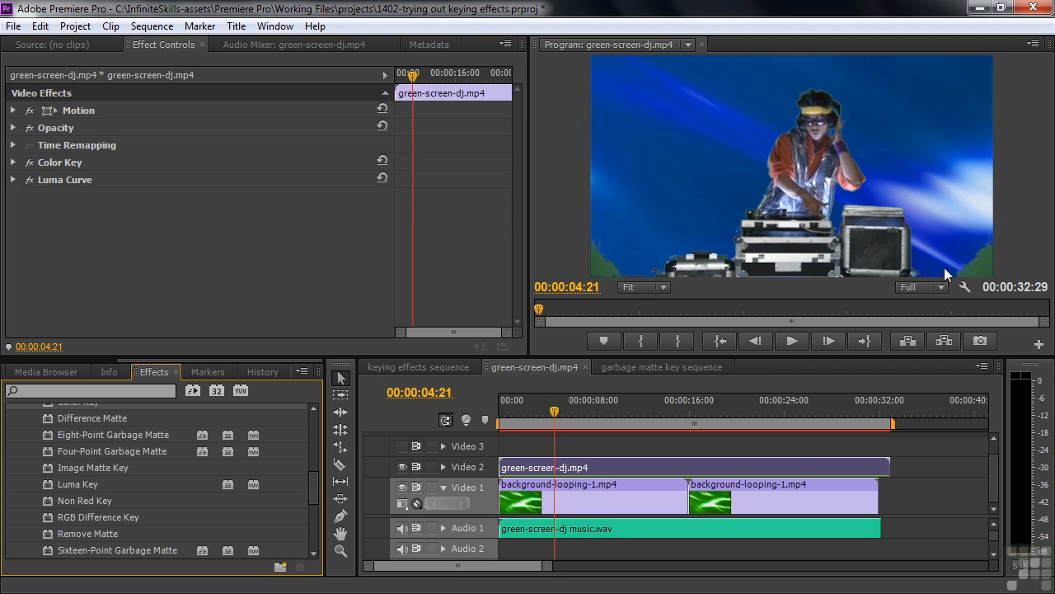
double_click(47, 434)
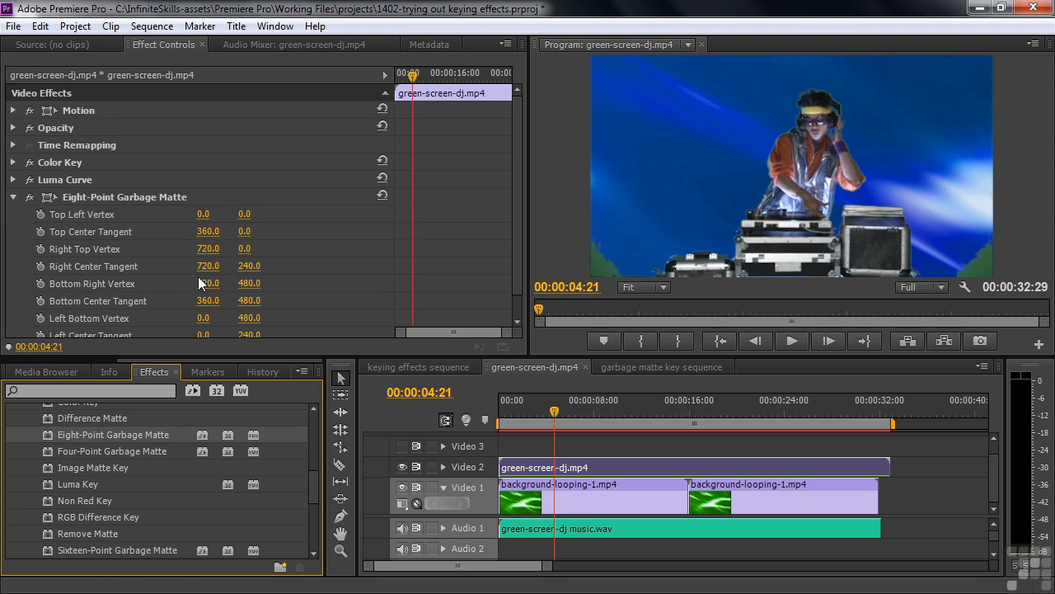
left_click(47, 197)
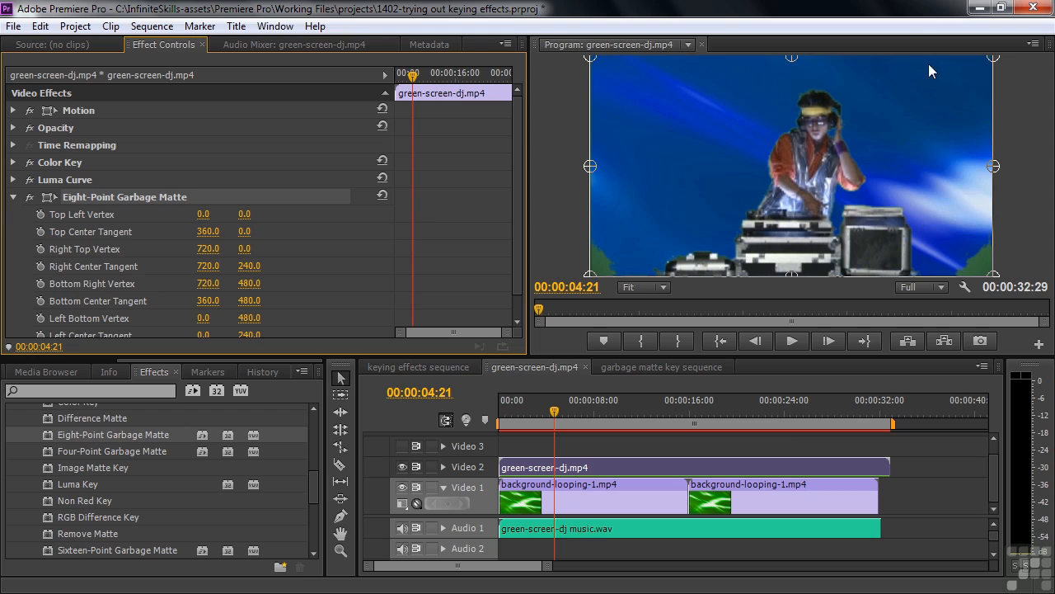
- Reshape the garbage matte to cut off both lower corners, with bottom vertices at about 586, 496 and 133, 501 and side tangents lowered
left_click_drag(993, 274, 921, 289)
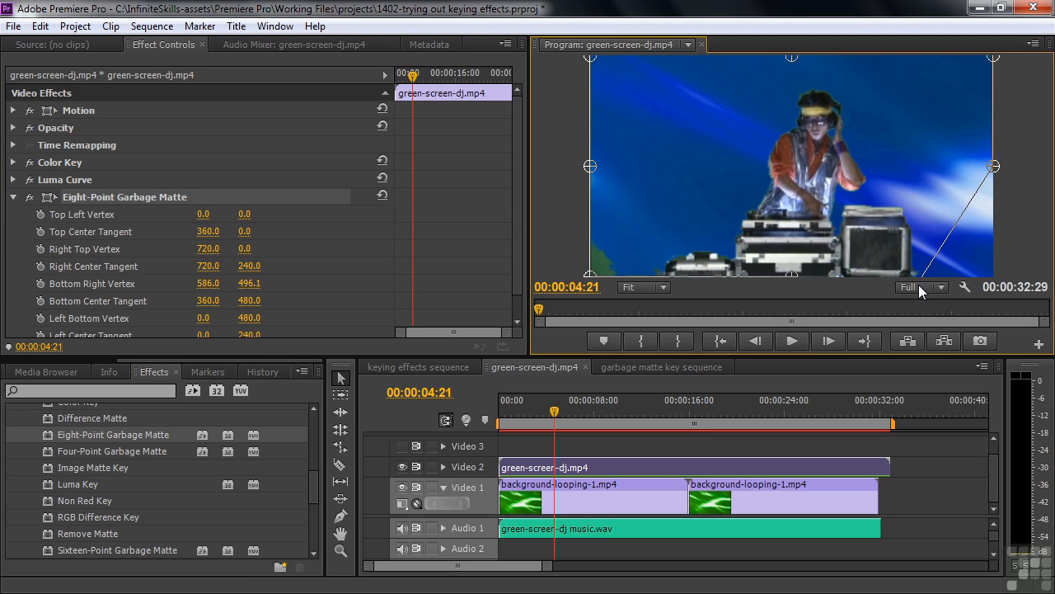
left_click_drag(994, 167, 995, 215)
left_click_drag(592, 280, 665, 287)
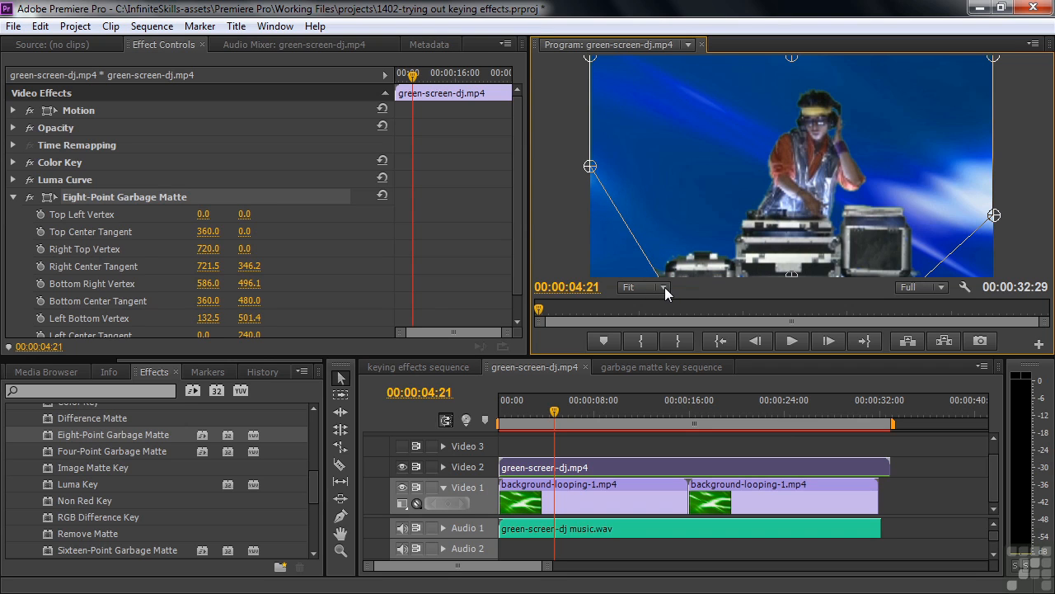
left_click_drag(592, 166, 587, 209)
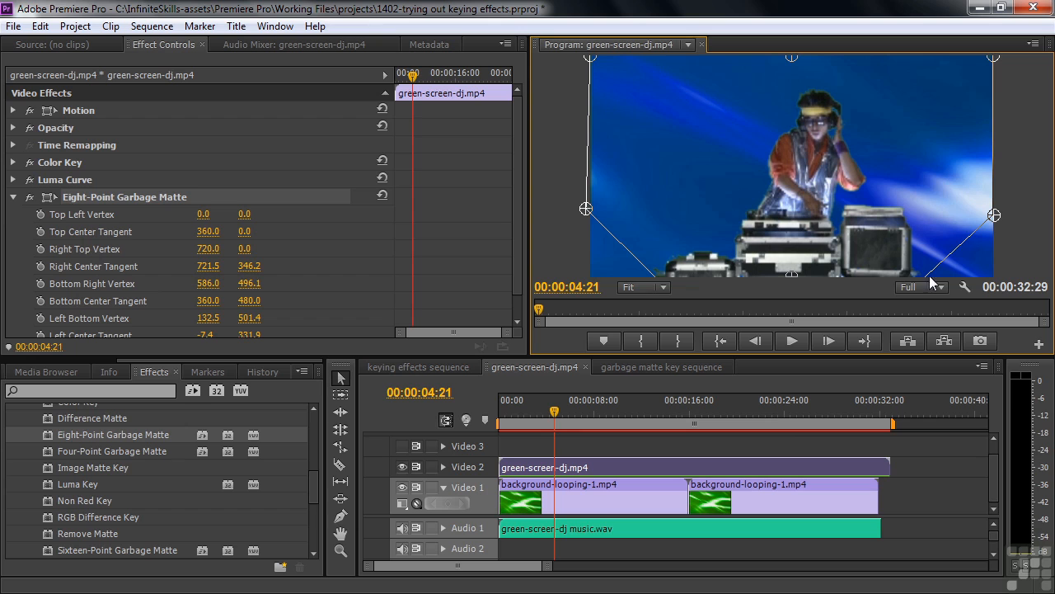
- Play back part of the DJ sequence to check the key over the looping background
left_click(559, 426)
key("space")
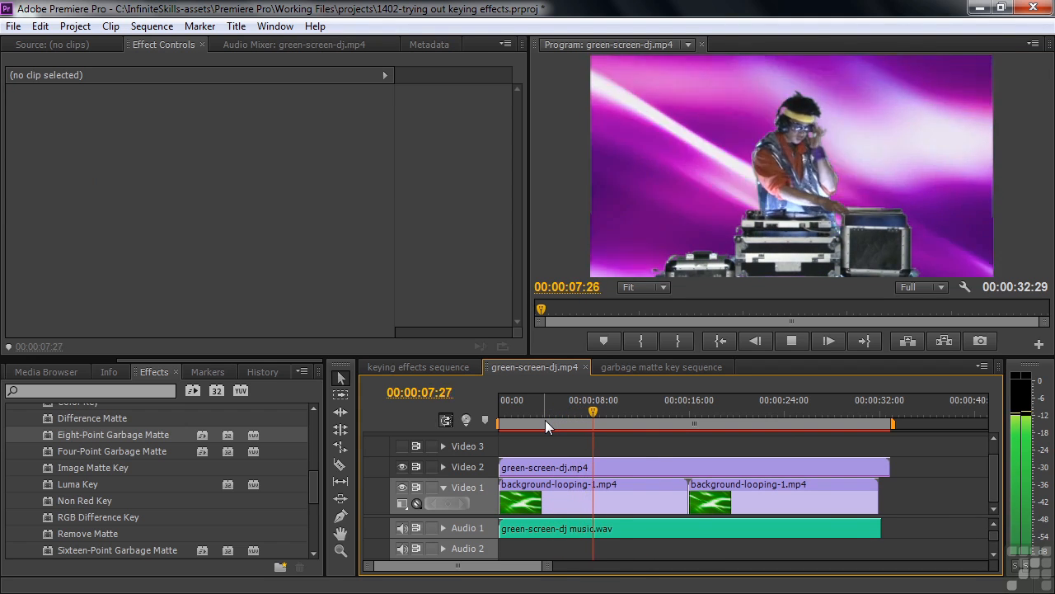
key("space")
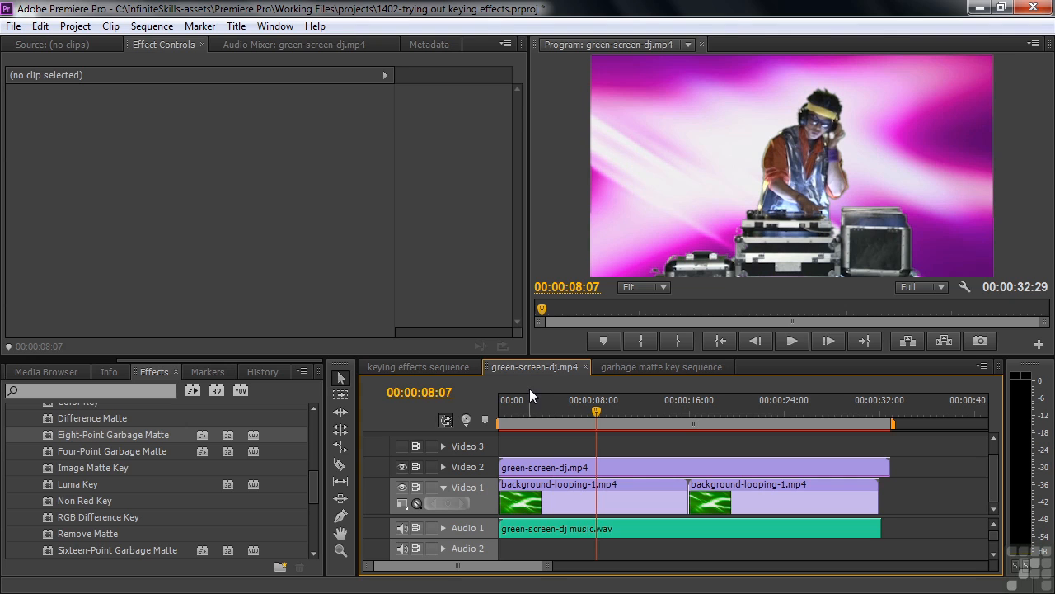
- Open the garbage matte key sequence and compare its picture with the Video 3 and Video 2 track outputs off and on
left_click(629, 366)
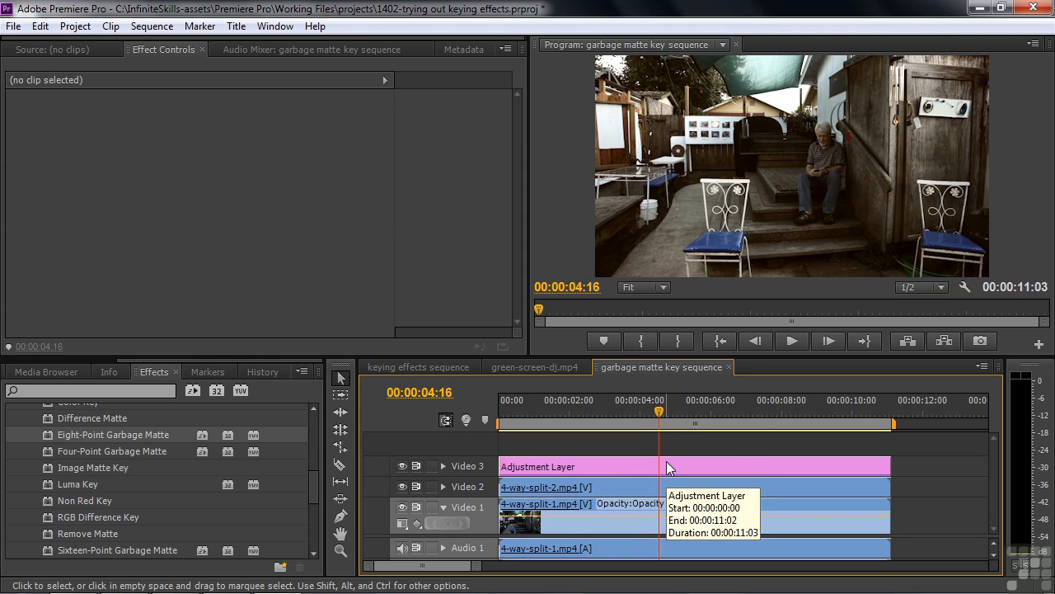
left_click(402, 467)
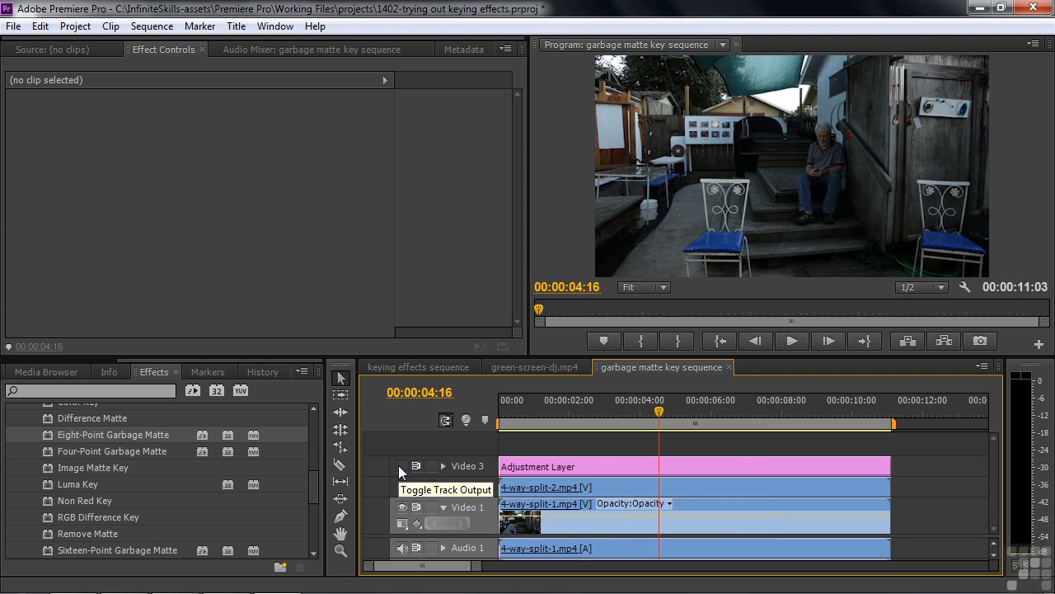
left_click(399, 467)
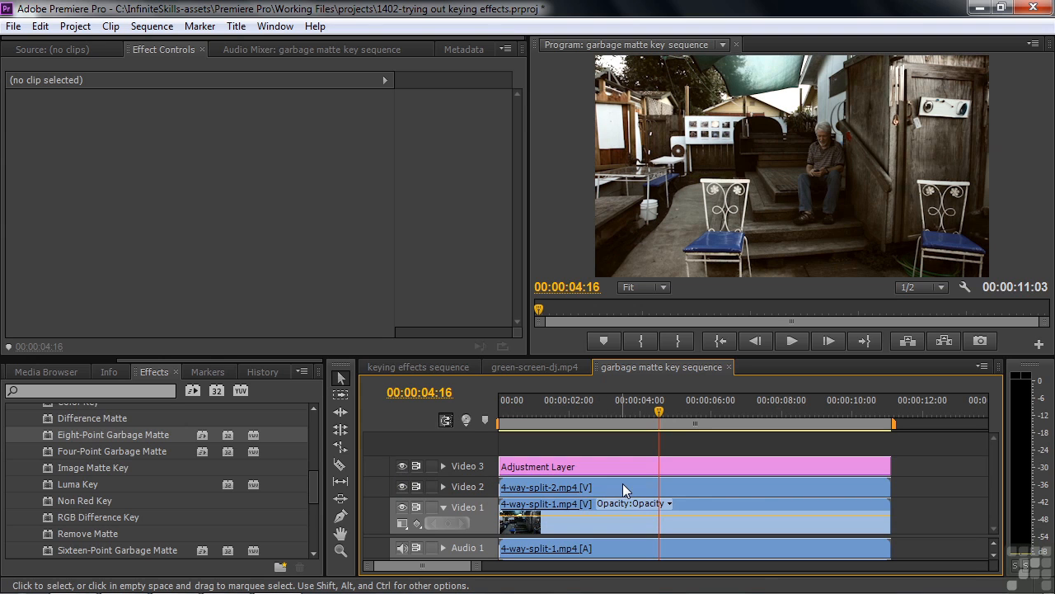
left_click(401, 486)
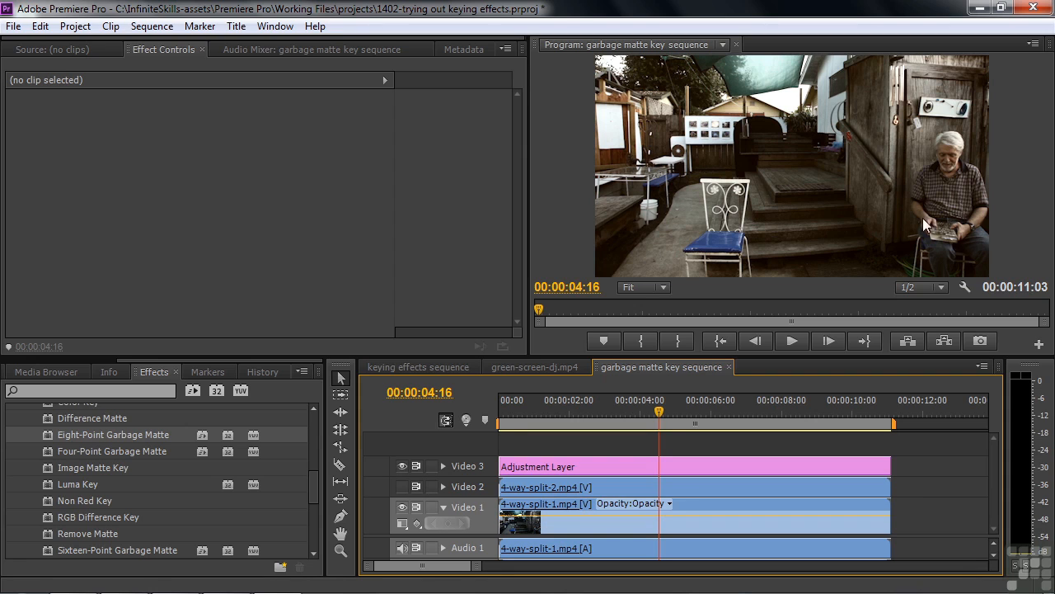
left_click(397, 483)
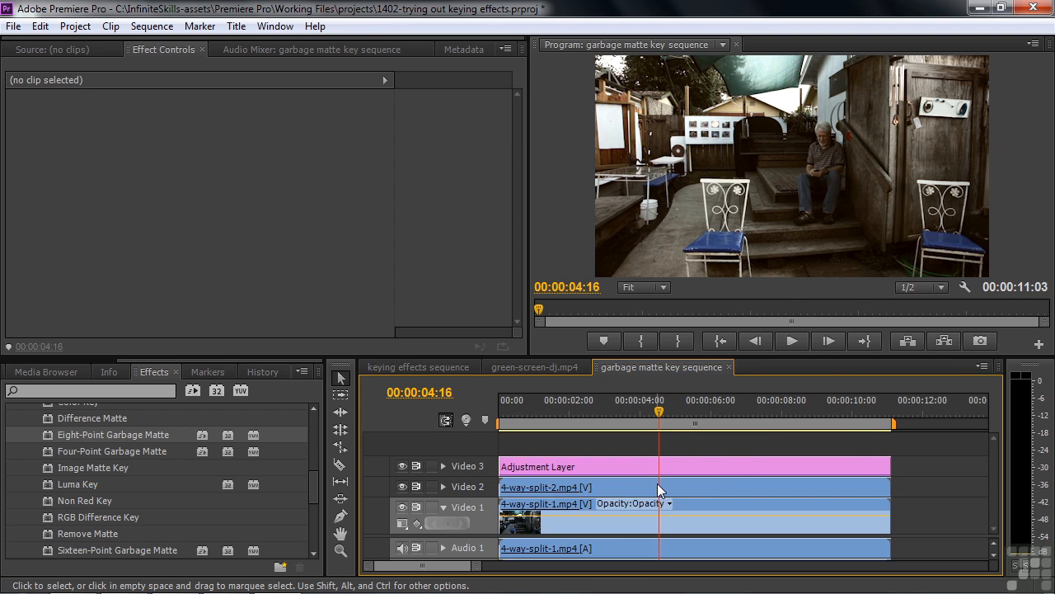
- Apply the Eight-Point Garbage Matte effect to the 4-way-split-2.mp4 clip and show its handles on the picture
left_click(636, 489)
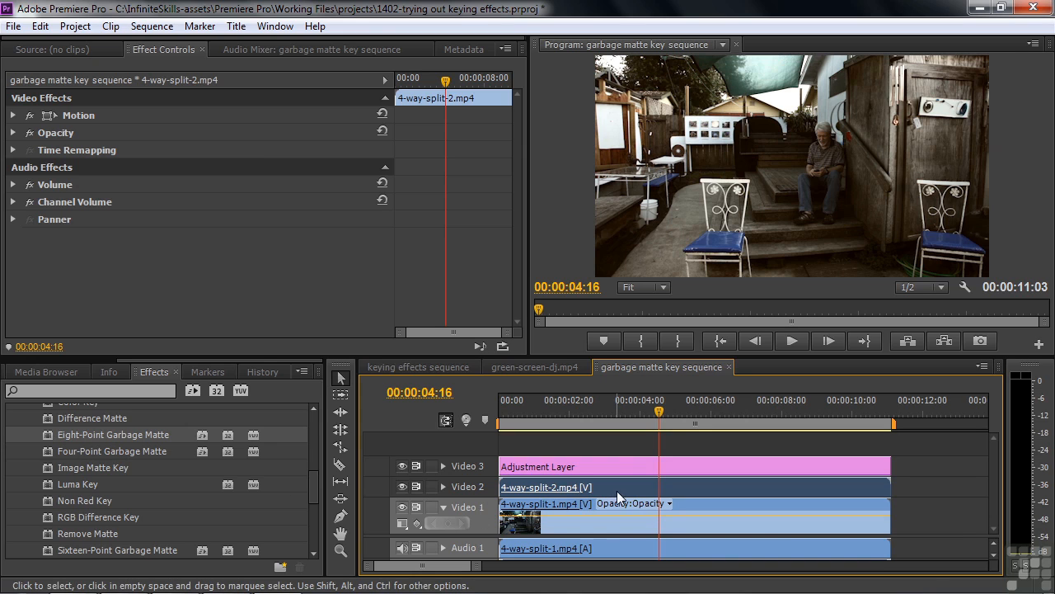
double_click(51, 438)
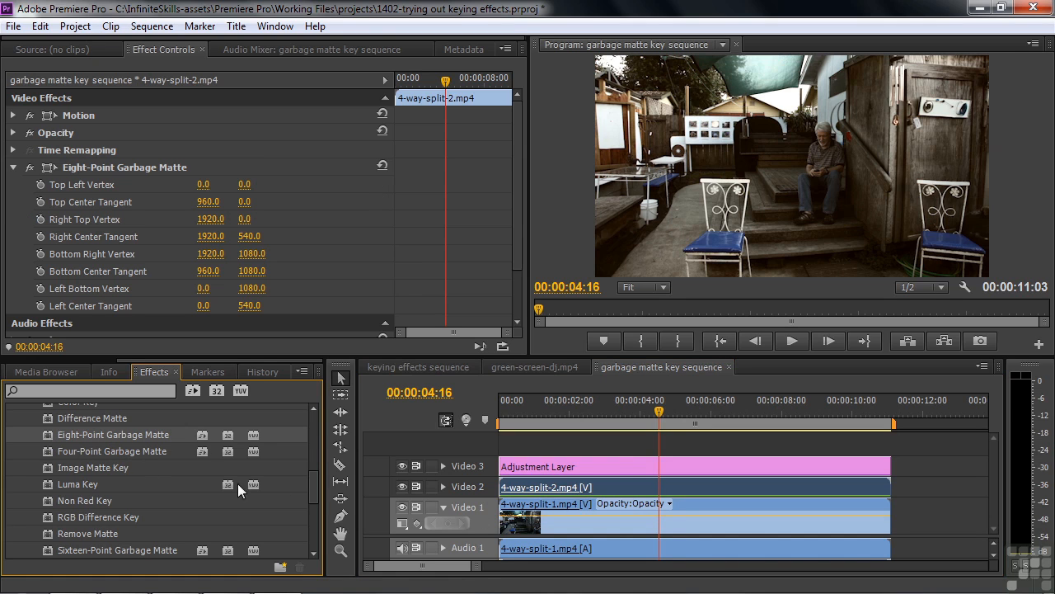
left_click(49, 168)
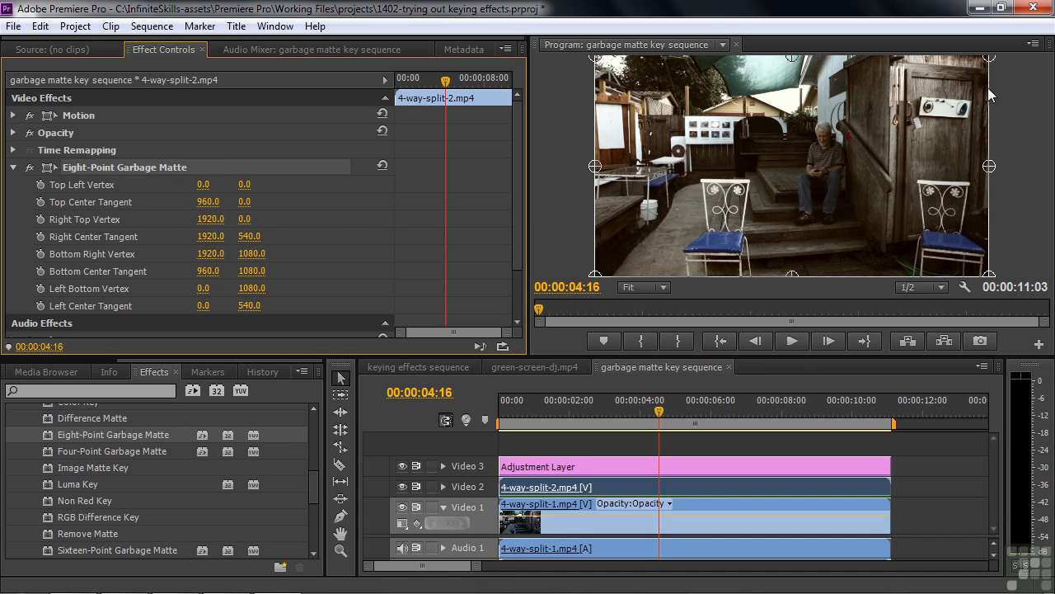
- Pull the matte's right edge inward, placing its points at about 1418, 12, then 1422, 626 and 1406, 1140
left_click_drag(992, 56, 886, 58)
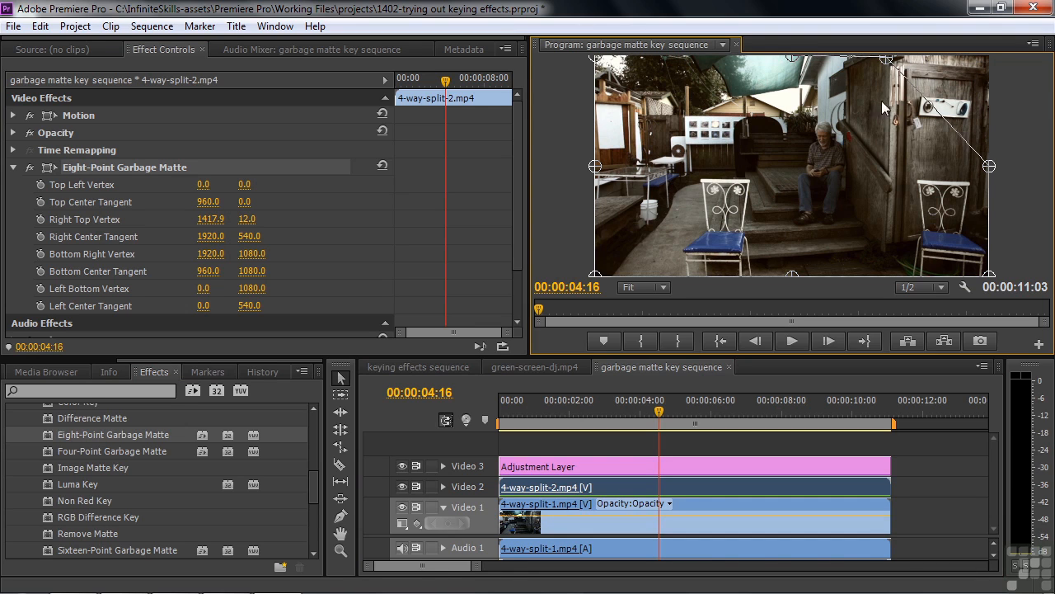
left_click_drag(987, 170, 888, 186)
left_click_drag(990, 276, 884, 290)
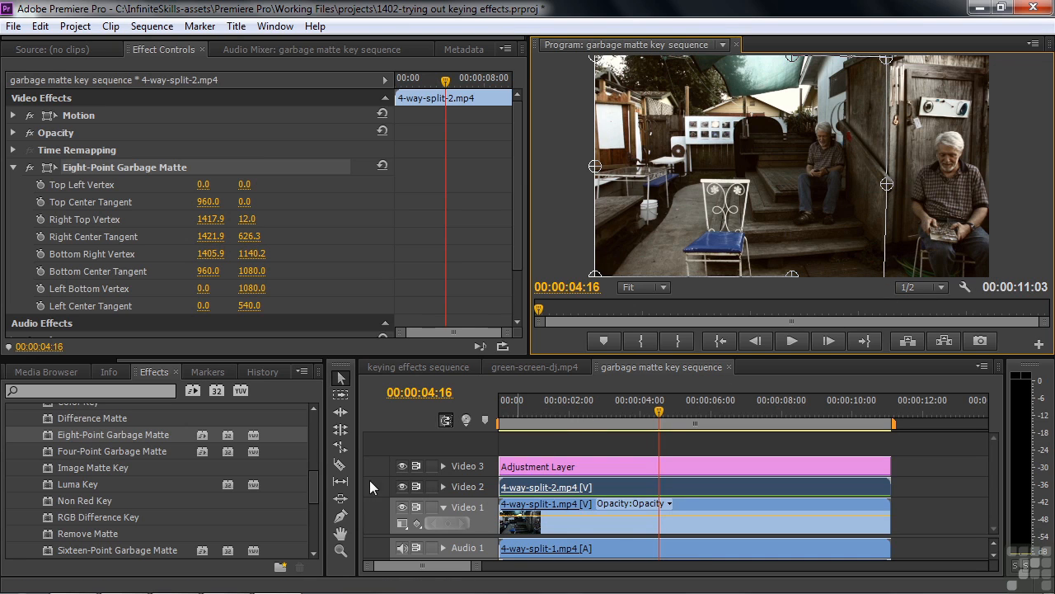
- Compare the split-screen composite with the Video 3 adjustment layer off and on, and hide the garbage matte handles
left_click(402, 463)
left_click(402, 463)
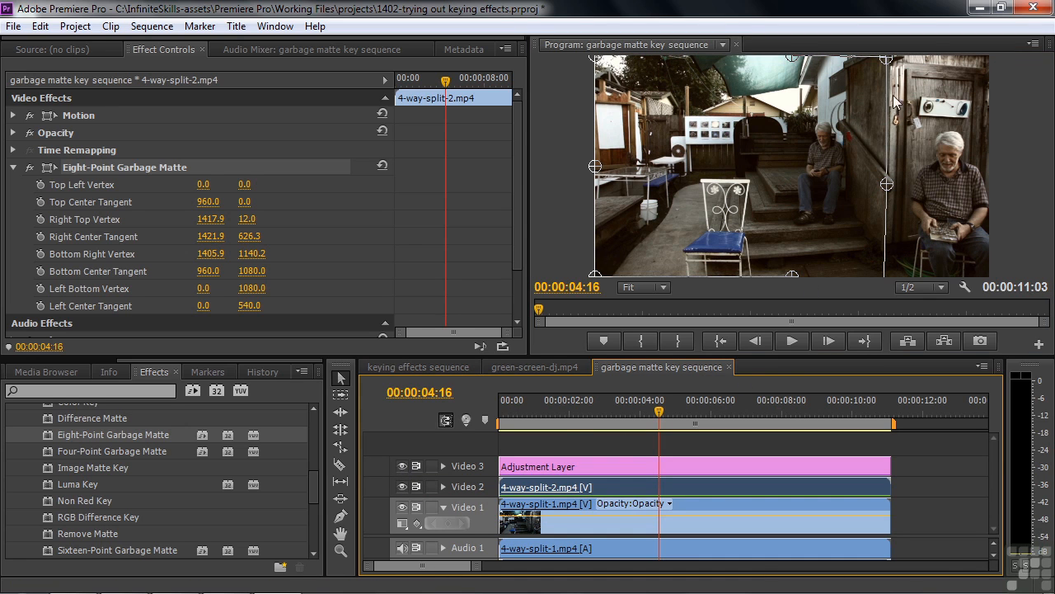
left_click(105, 150)
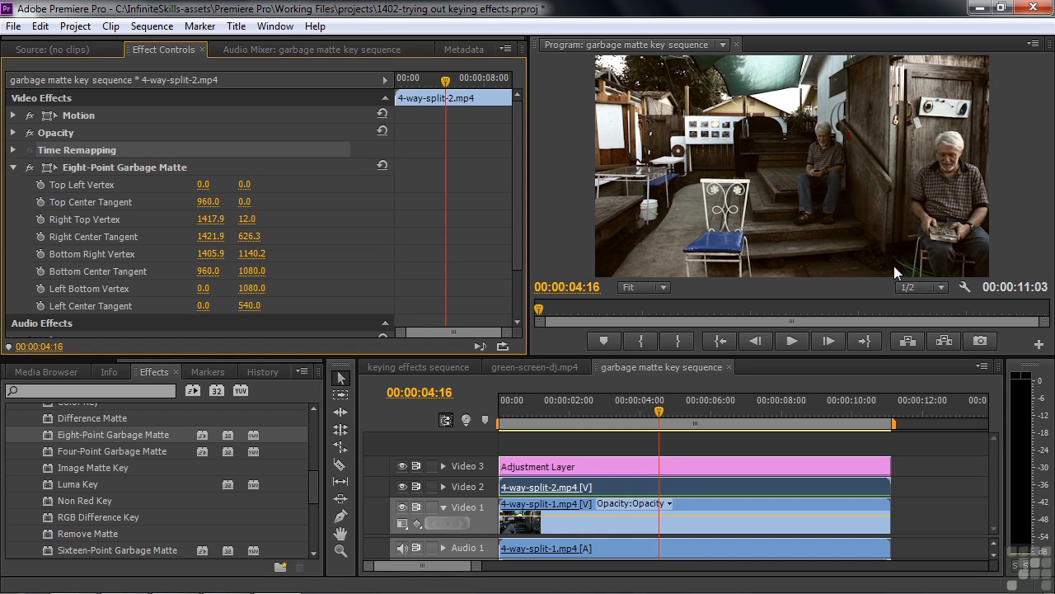